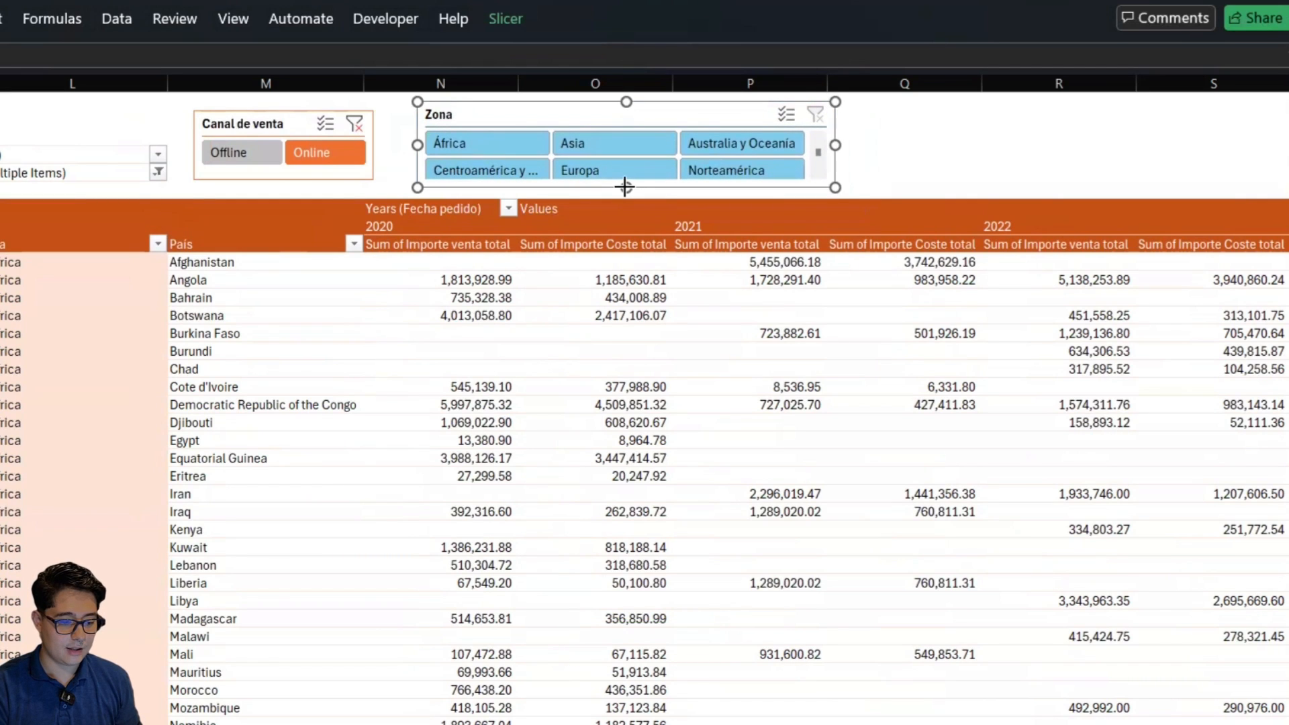
Enlarge the Zona slicer slightly in height so both button rows fit, and filter the pivot table to Asia
left_click_drag(625, 187, 627, 194)
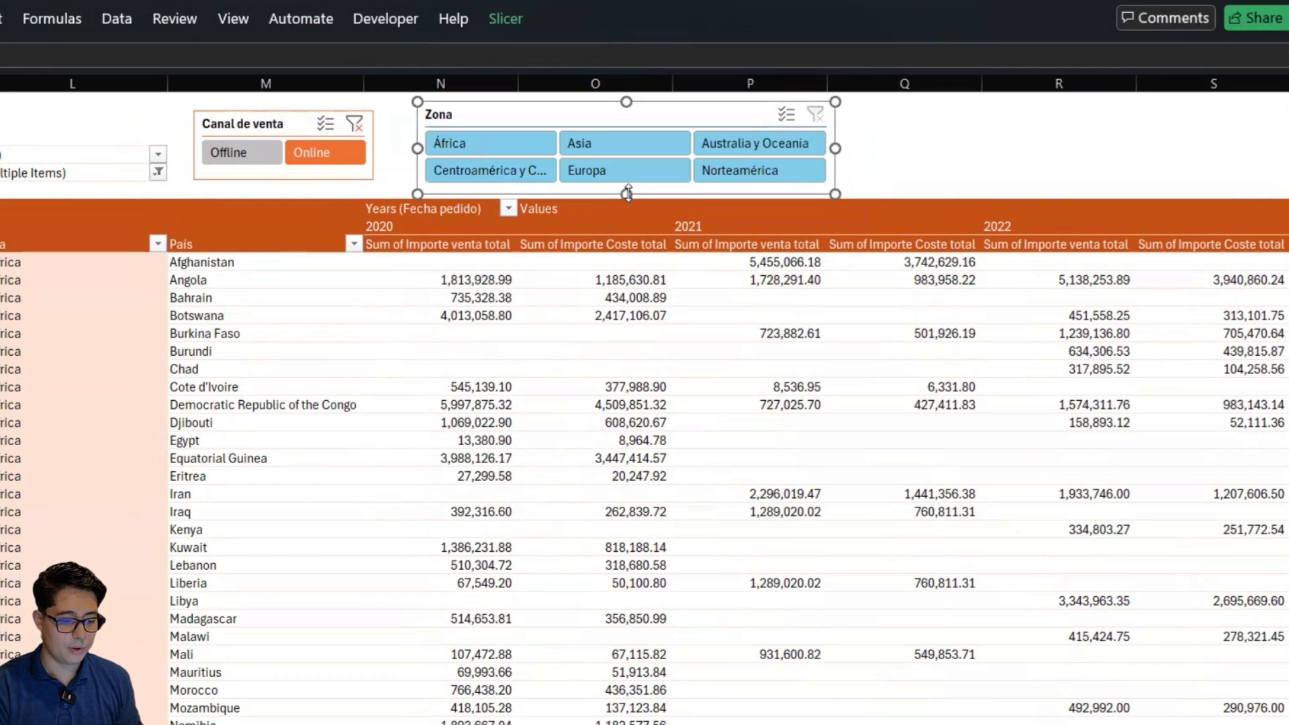
left_click(690, 138)
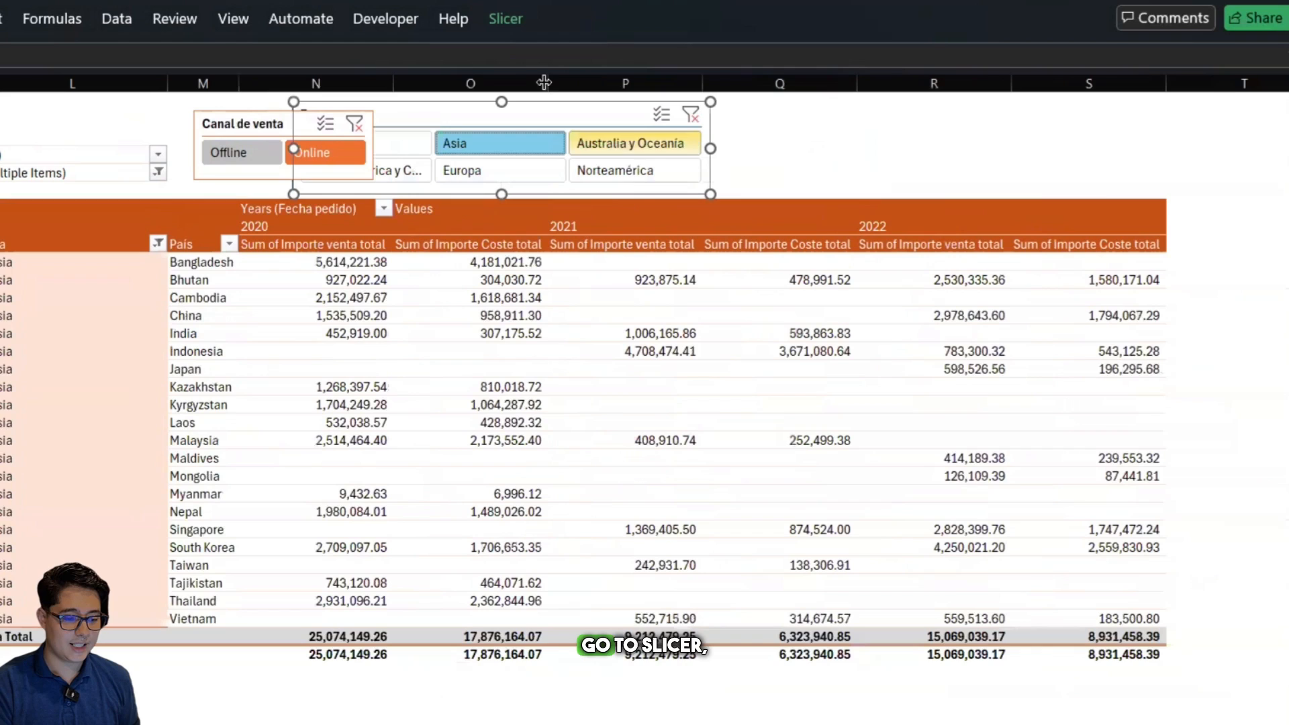
Apply the orange Dark style to the Zona slicer and move it clear of the Canal de venta slicer
left_click(502, 34)
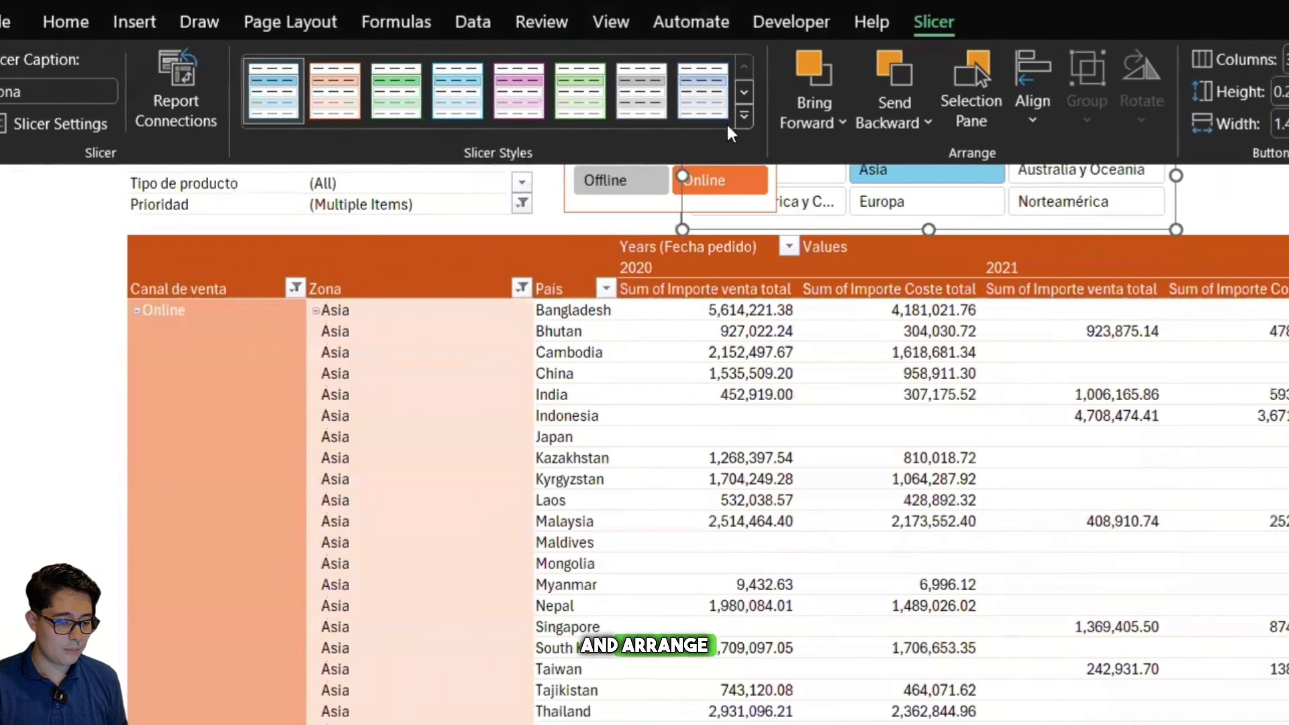
left_click(744, 115)
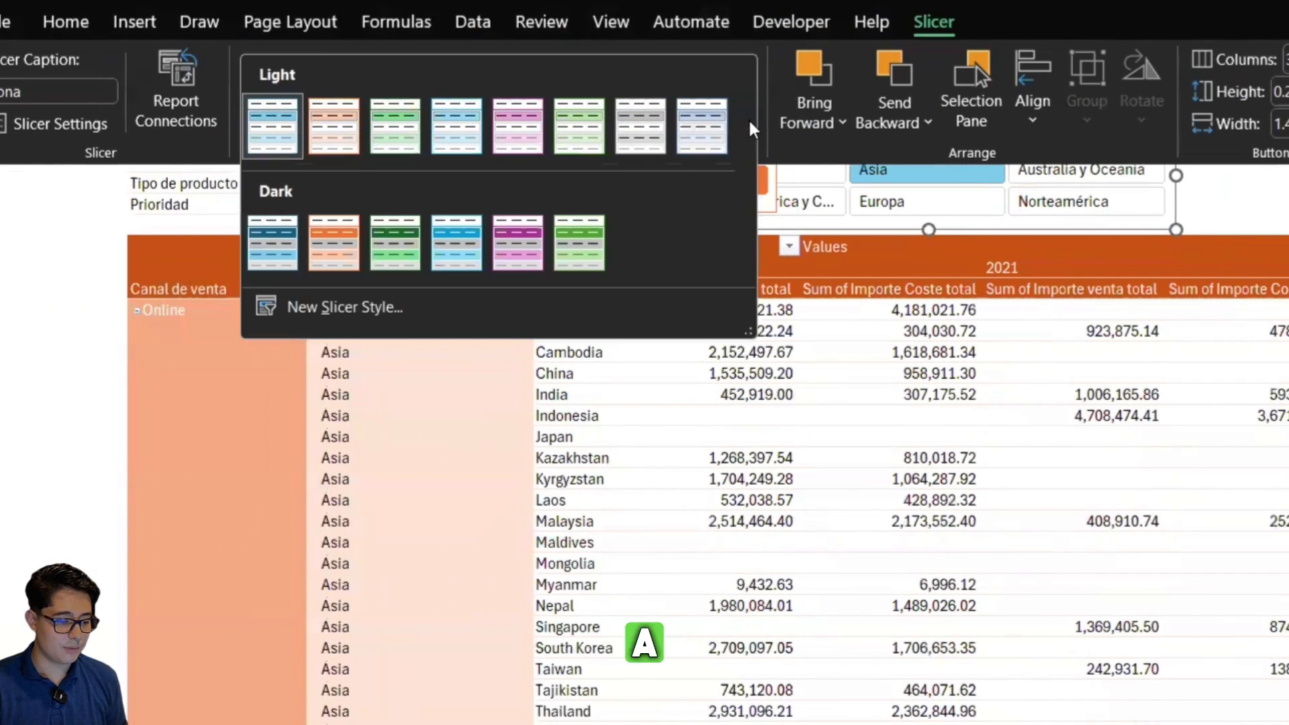
left_click(333, 248)
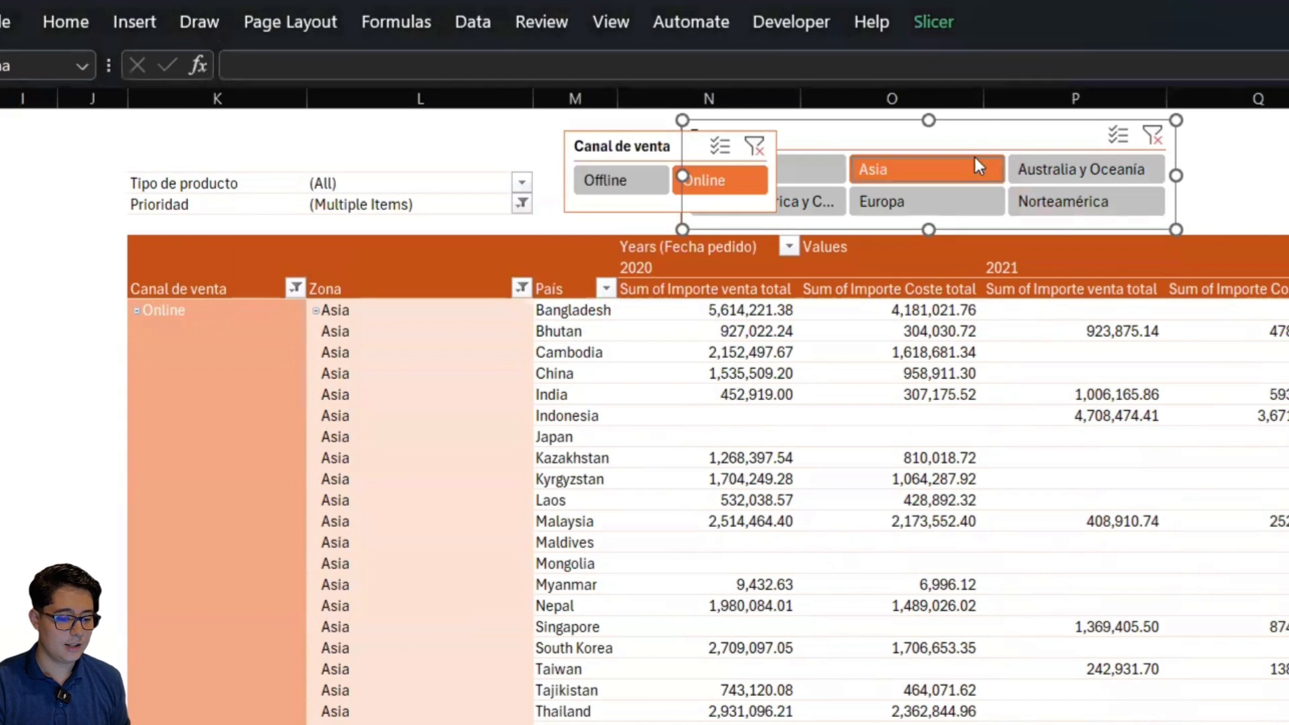
left_click_drag(985, 127, 1110, 114)
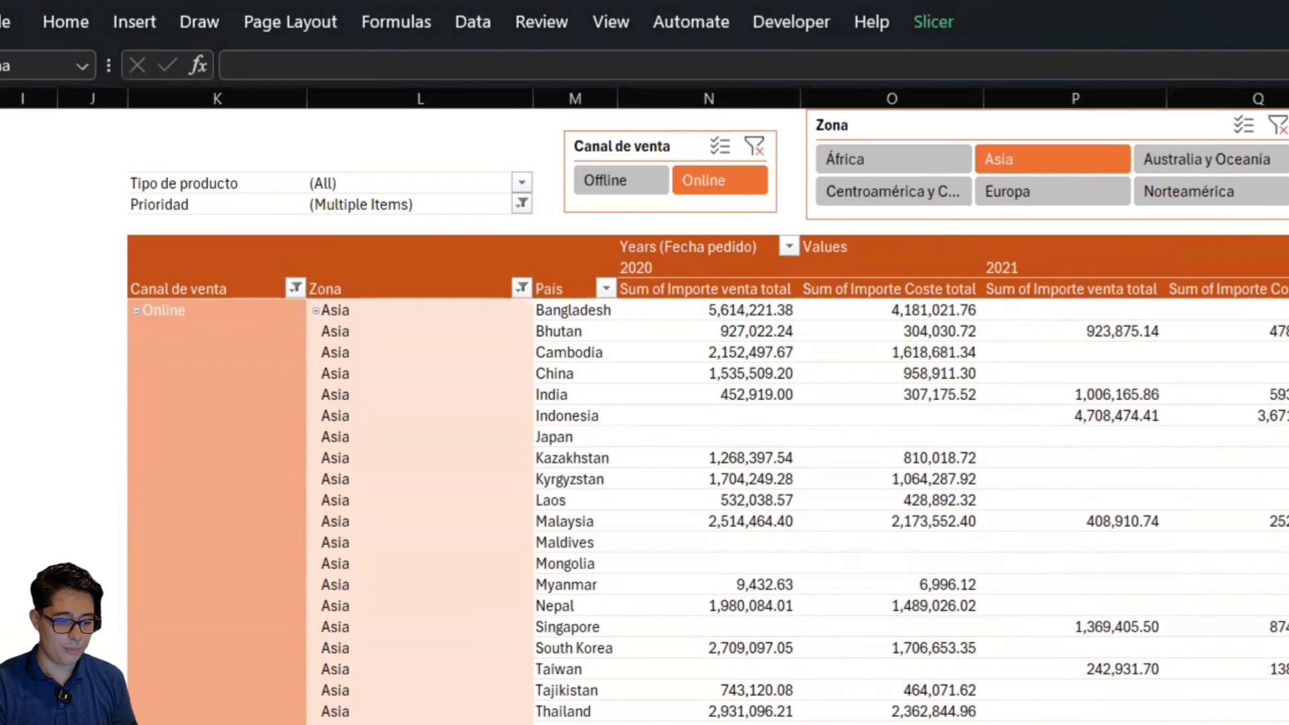
left_click(1269, 167)
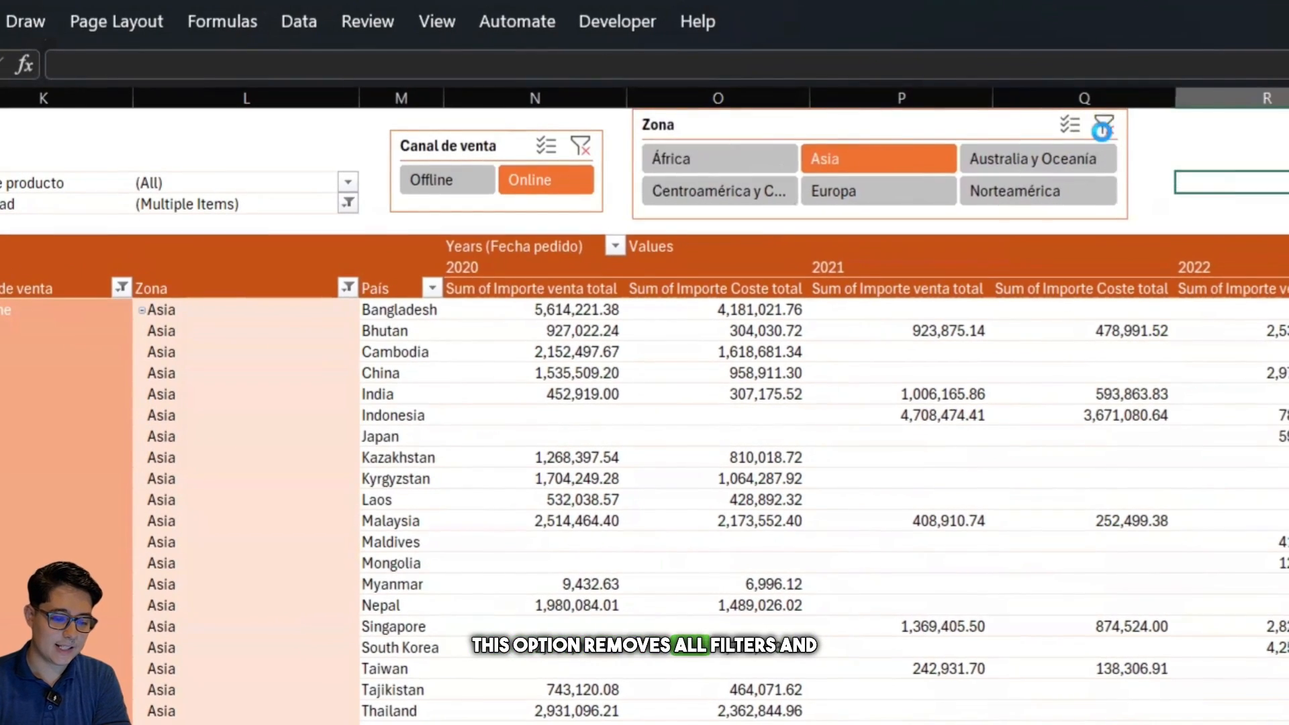
Clear the Zona filter and filter the pivot table to Asia, África and Europa one at a time
left_click(1153, 118)
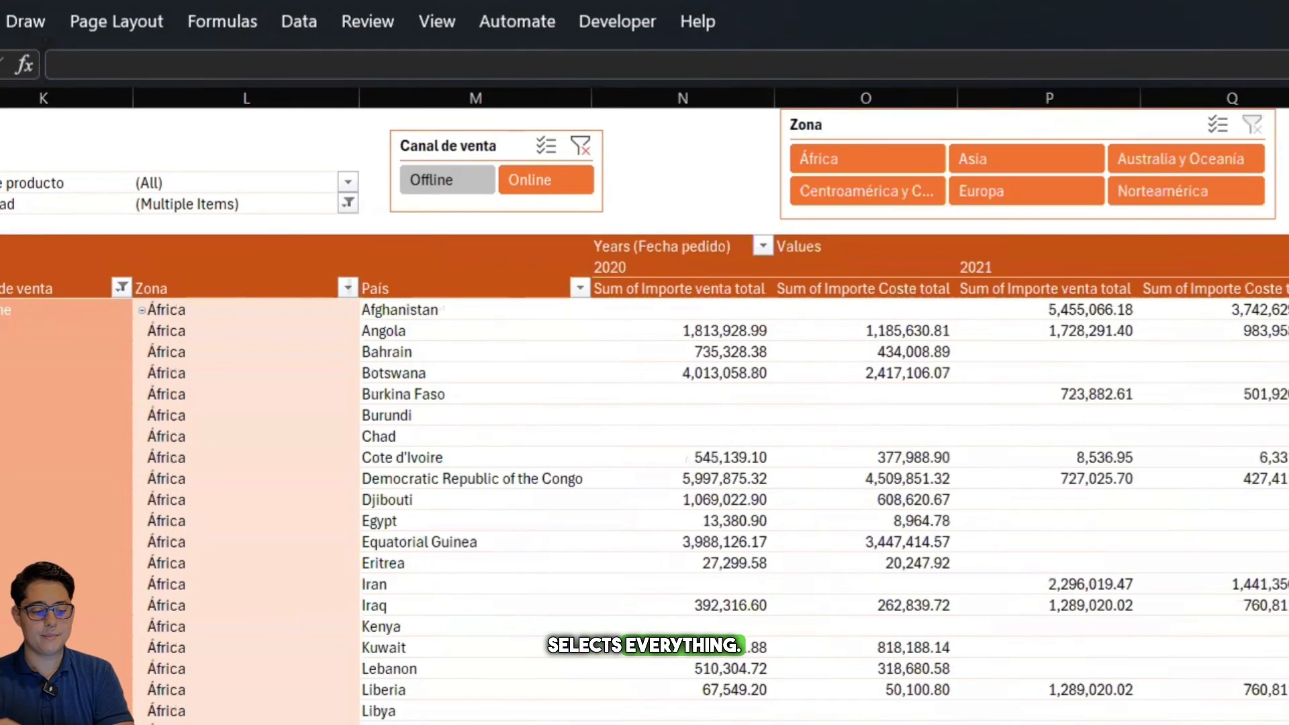
left_click(1130, 158)
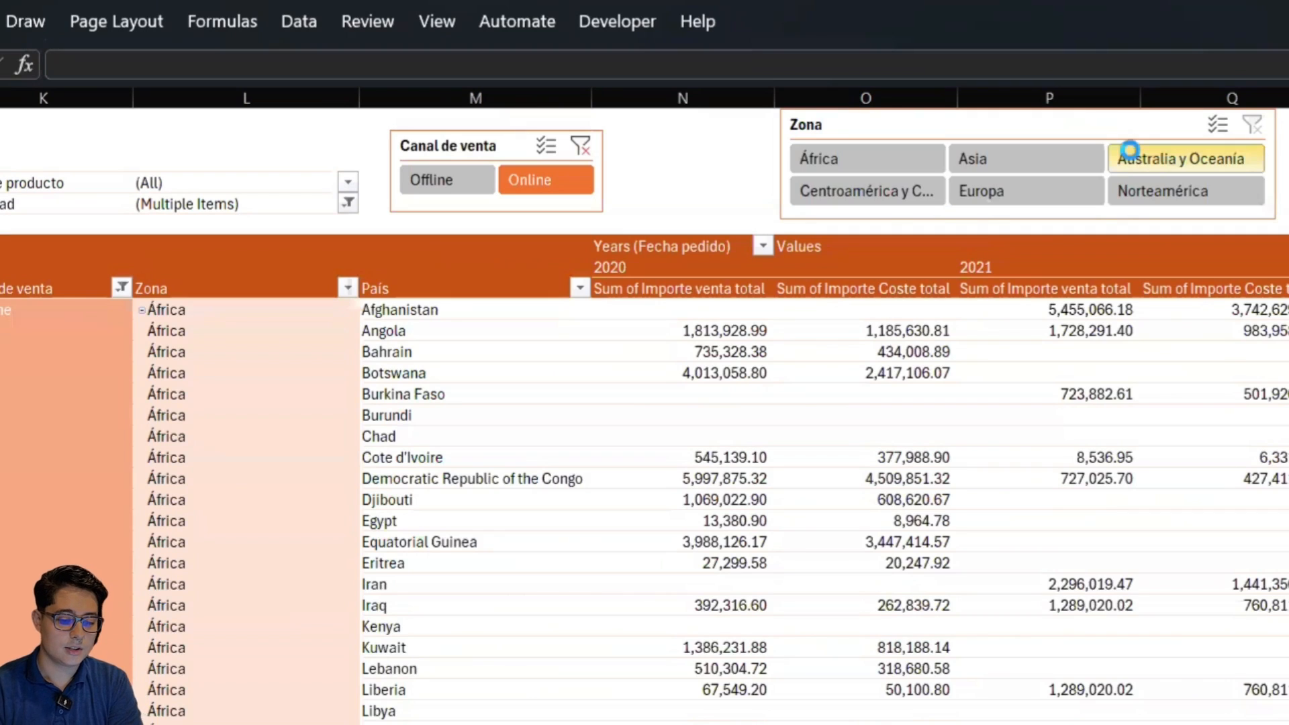
left_click(1061, 159)
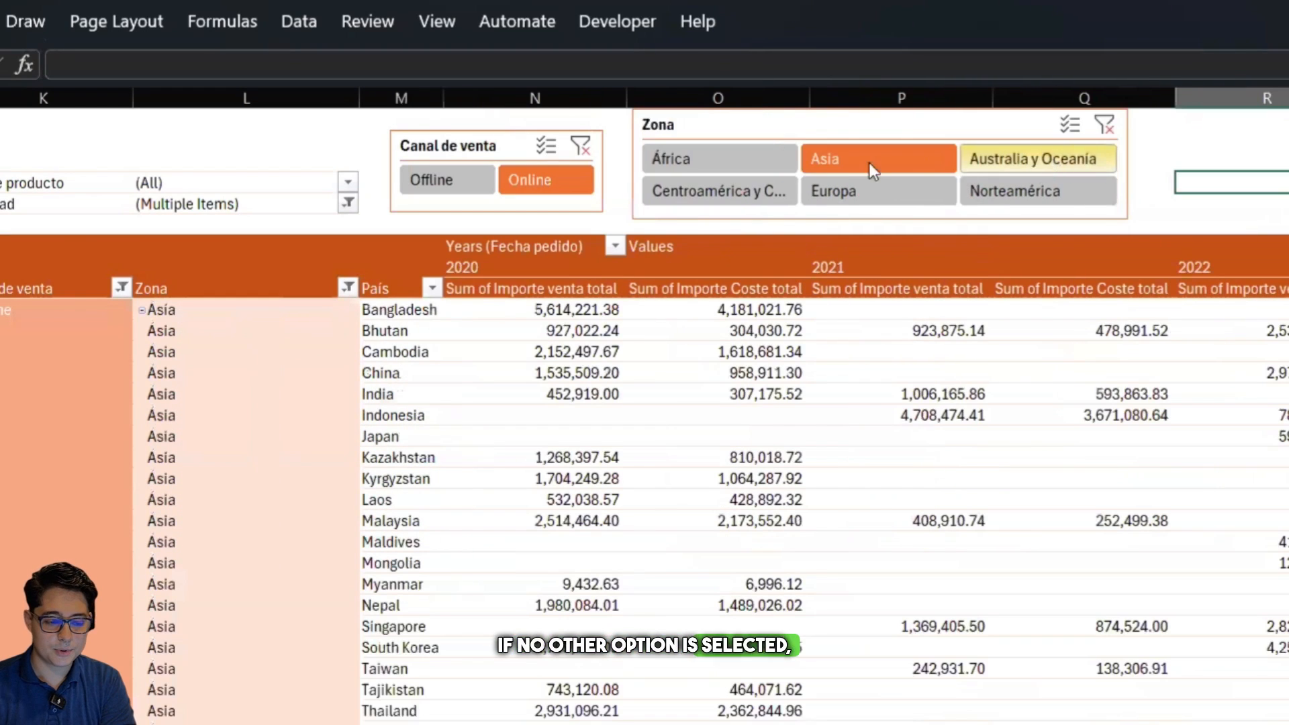
left_click(792, 161)
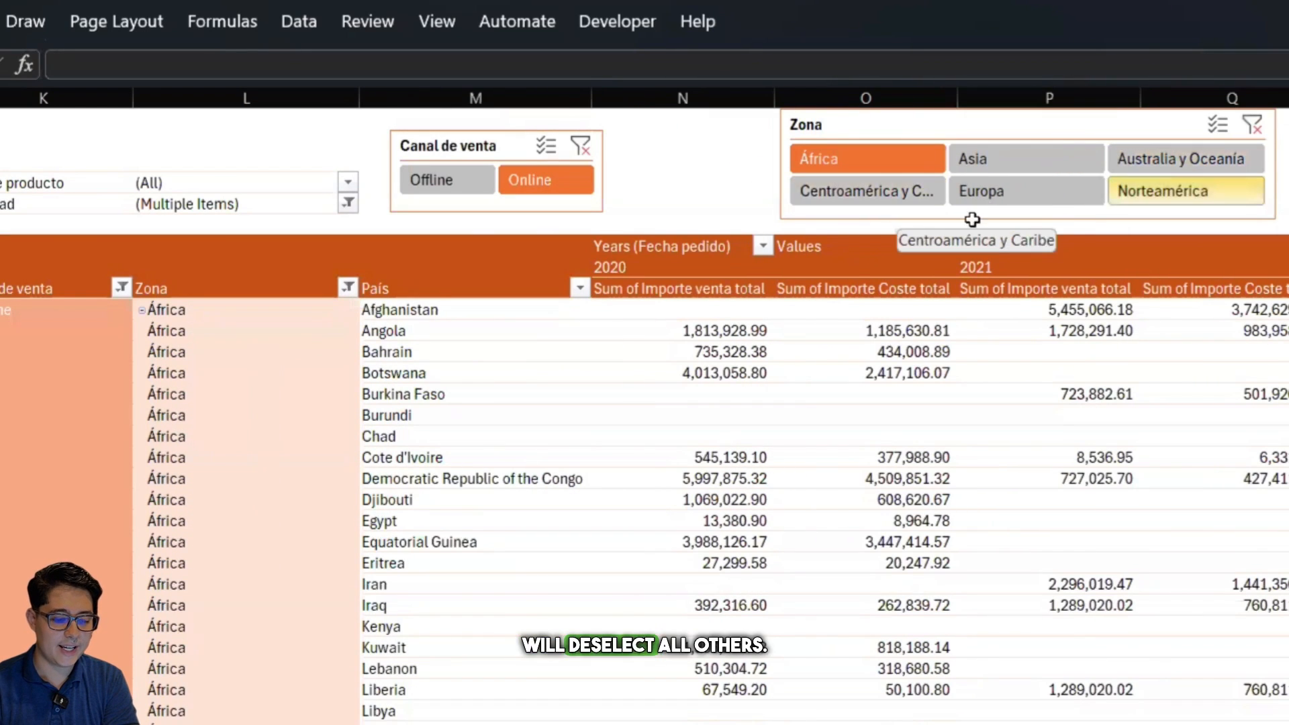
left_click(1026, 200)
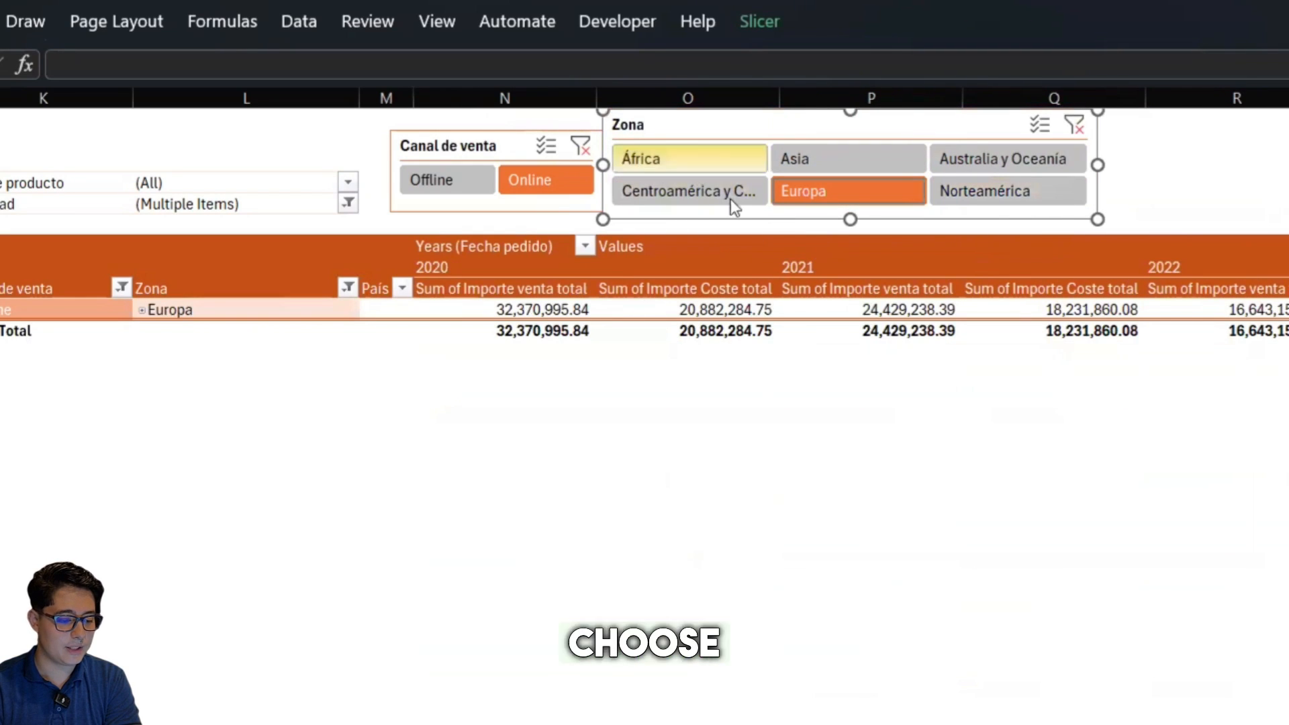
left_click(1197, 180)
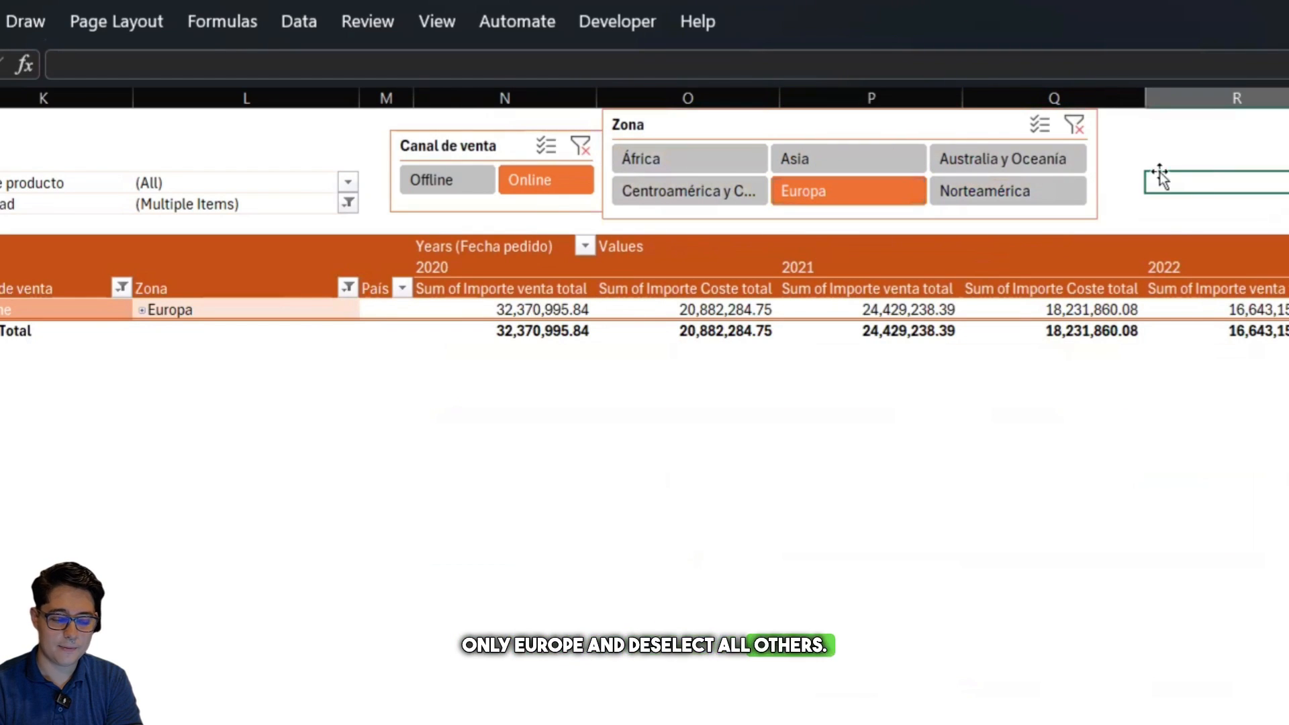
Restore all zones in the Zona slicer with multi-select enabled, and deselect every zone except Europa
left_click(1074, 125)
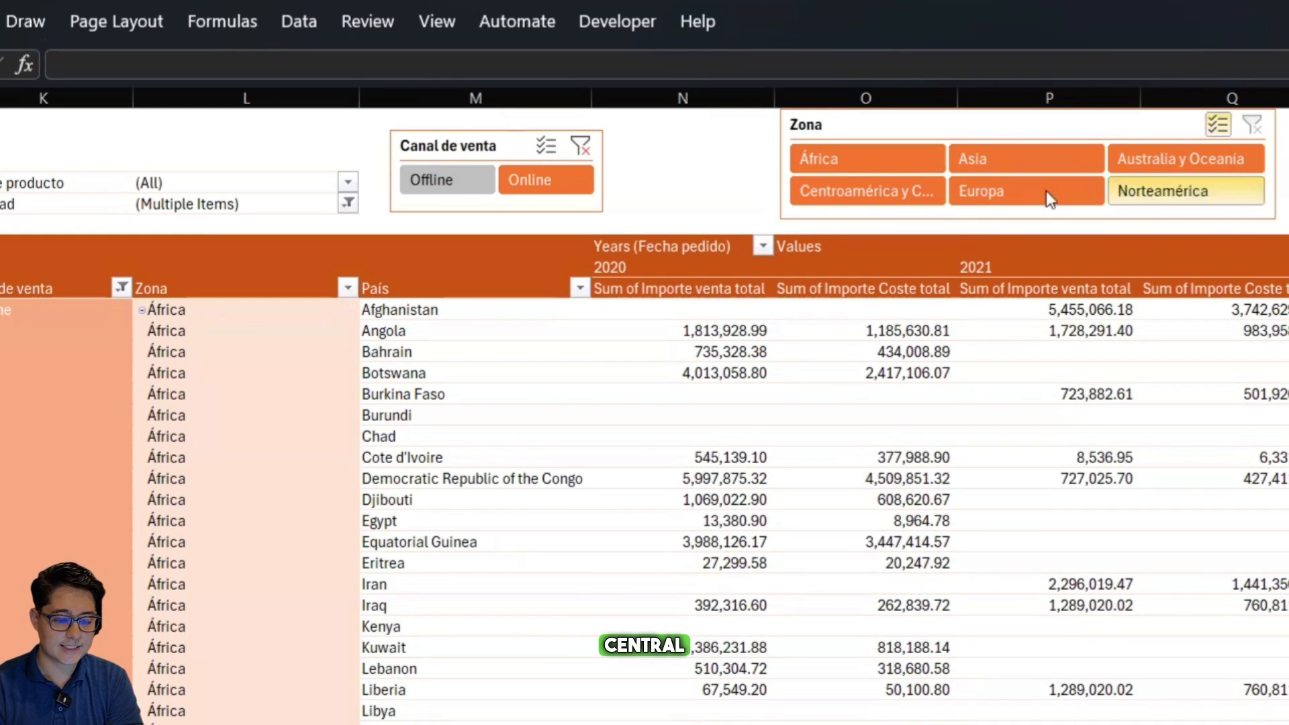
left_click(1040, 167)
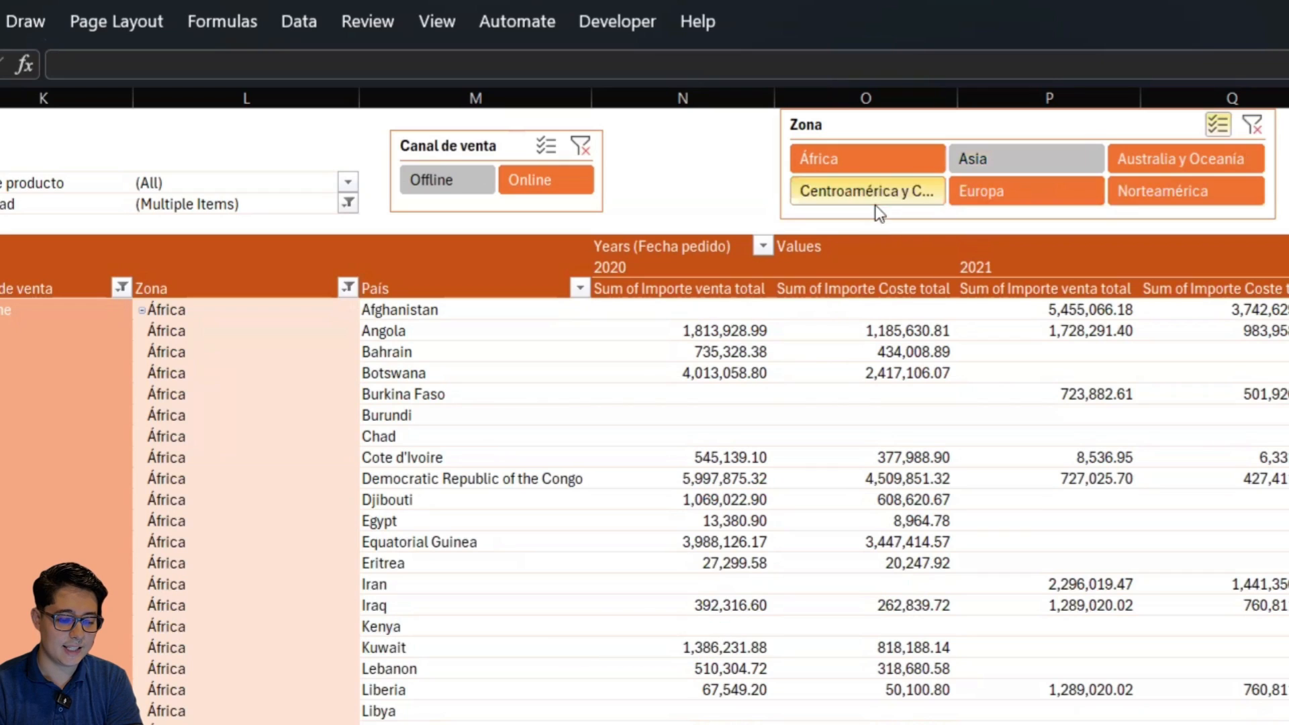
left_click(1190, 196)
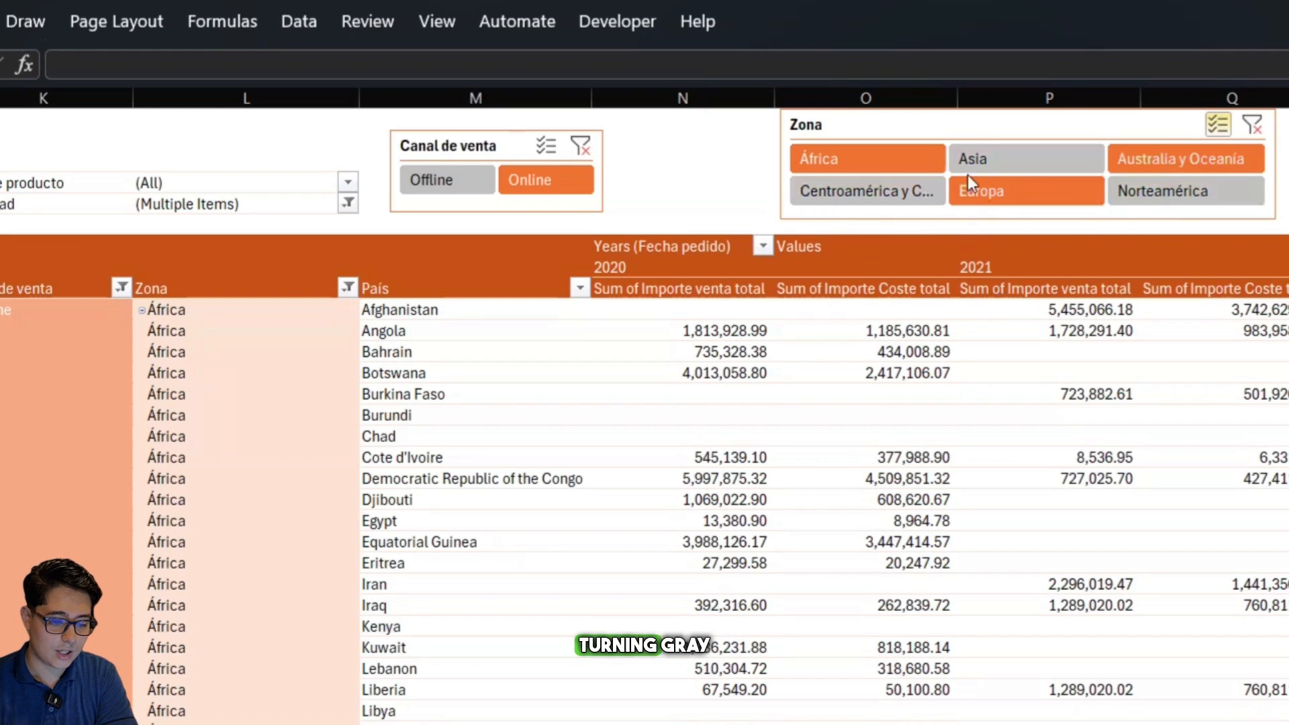
left_click(877, 172)
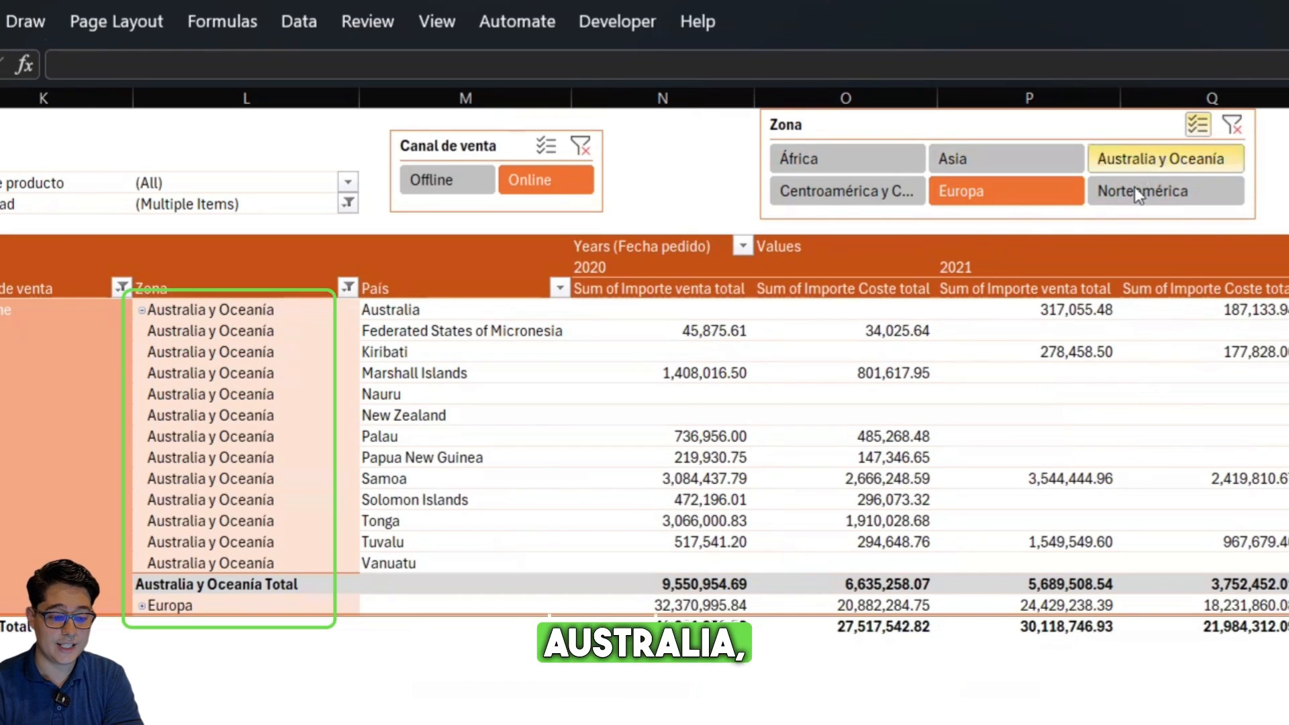
left_click(1143, 158)
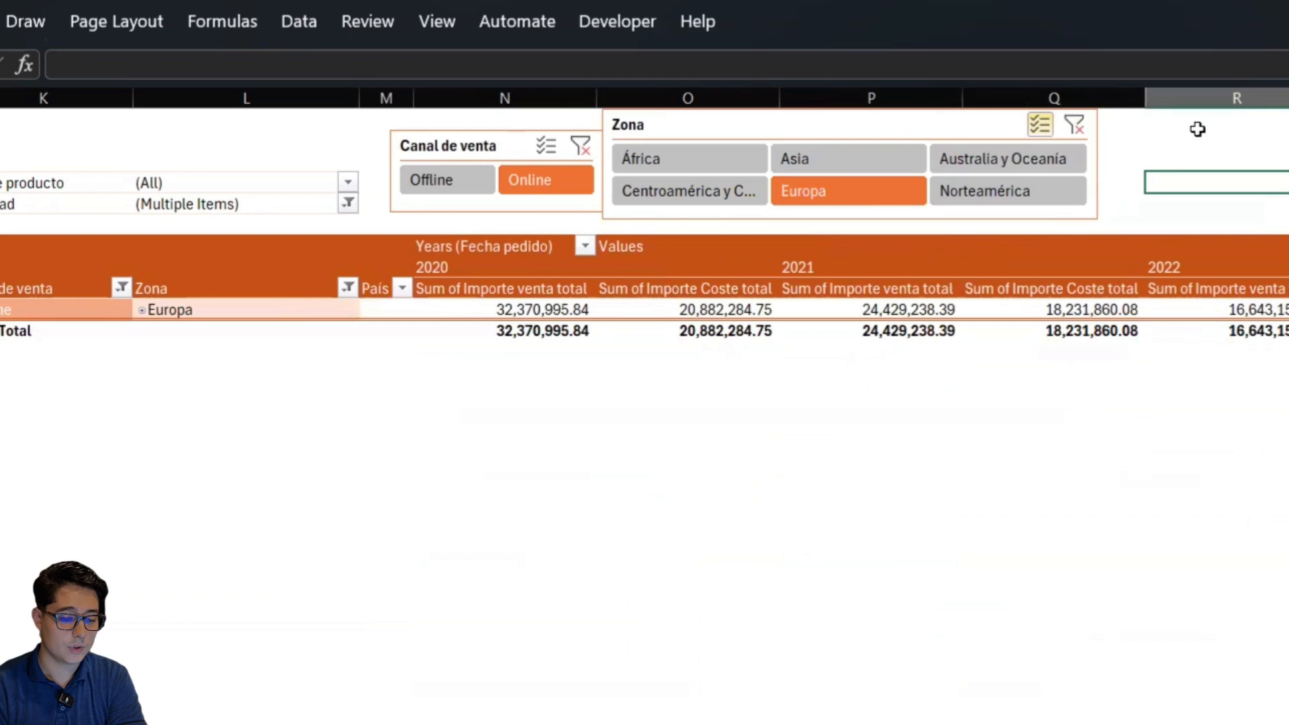
Clear the Zona filter and deselect Australia y Oceanía, Asia and África with multi-select
left_click(1075, 126)
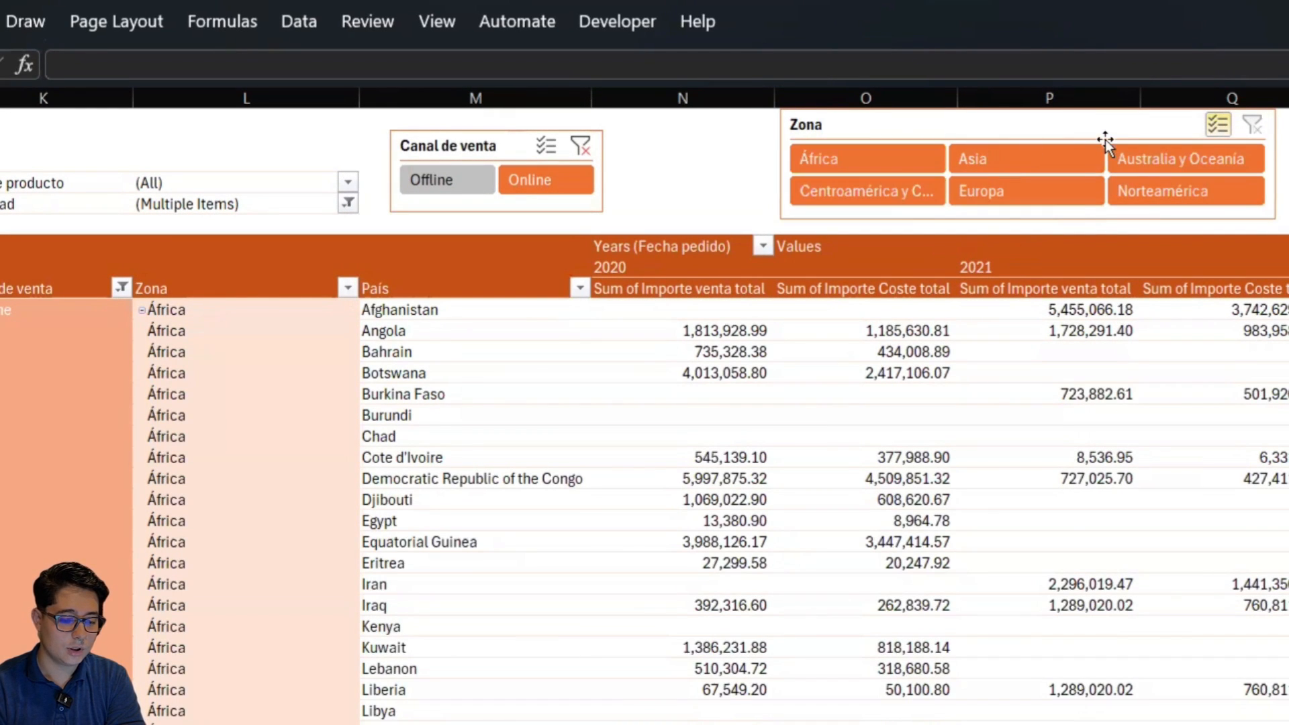
left_click(1141, 191)
left_click(1089, 202)
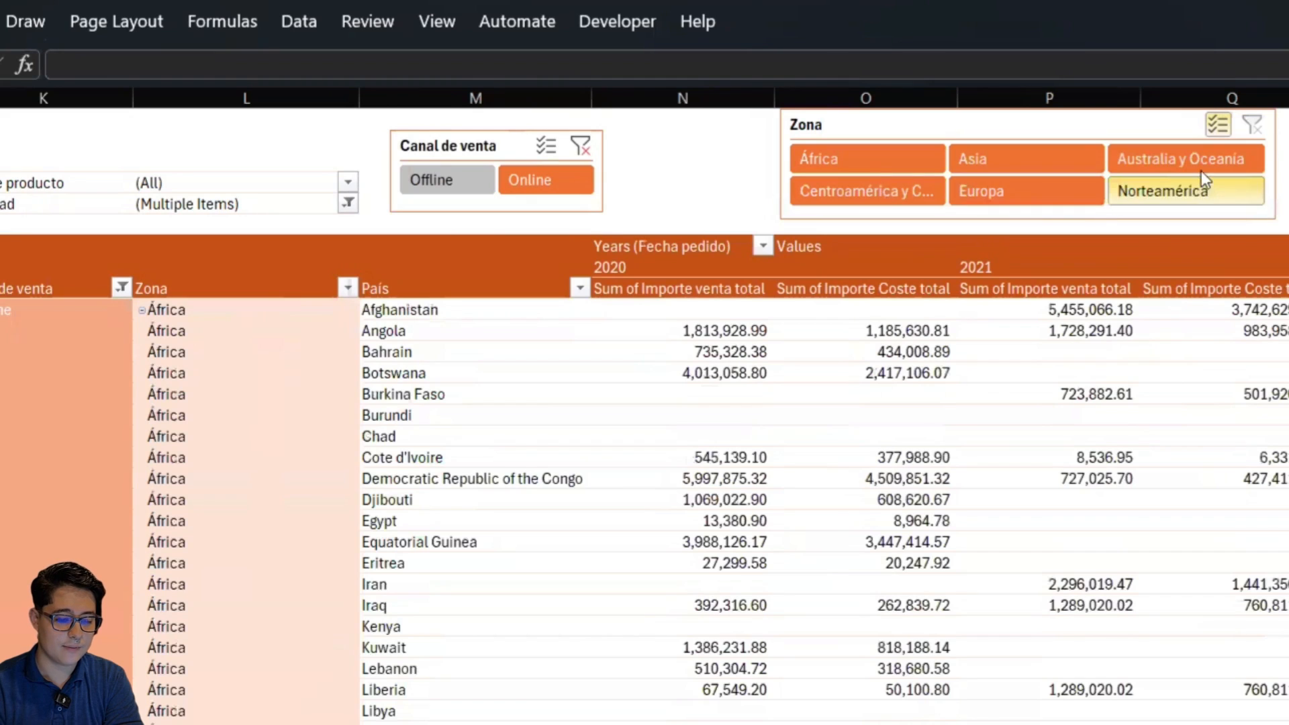
left_click(1162, 162)
left_click(1021, 161)
left_click(893, 168)
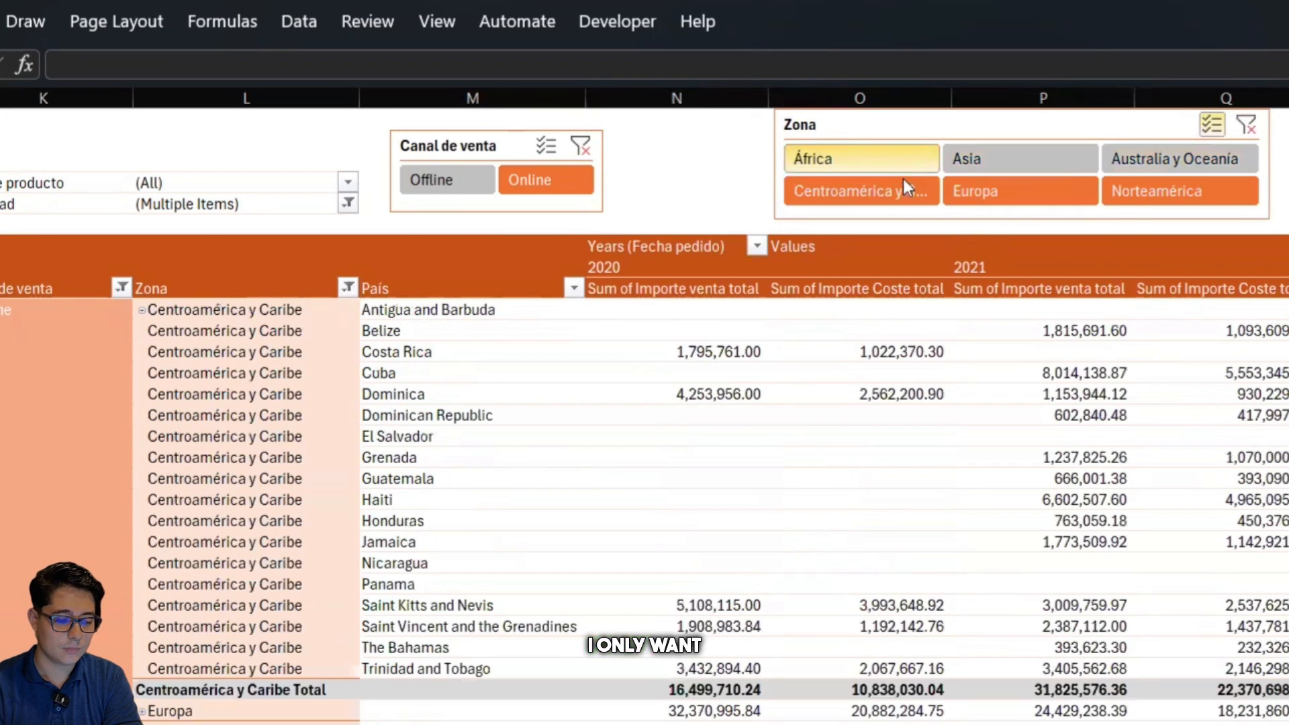
Leave only África and Asia selected in the Zona slicer, deselecting Centroamérica y Caribe, Europa and Norteamérica
right_click(901, 182)
left_click(898, 151)
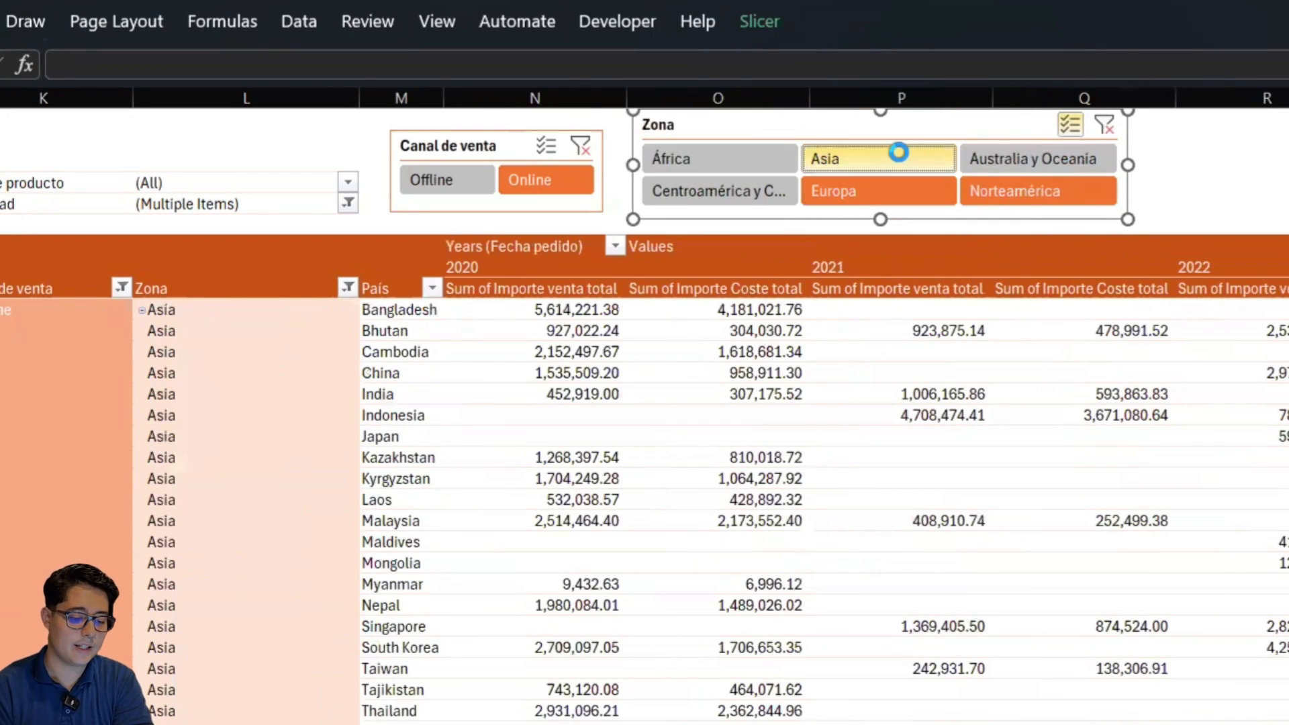
left_click(898, 152)
left_click(830, 170)
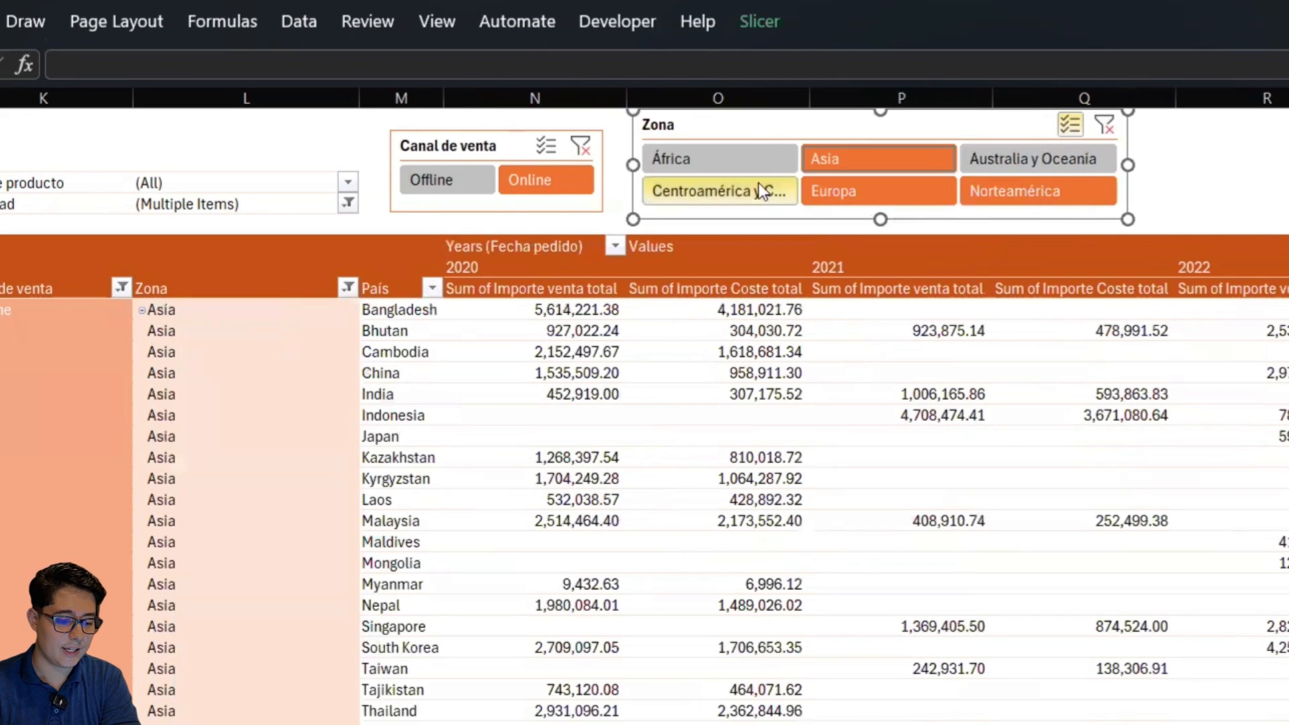
left_click(739, 158)
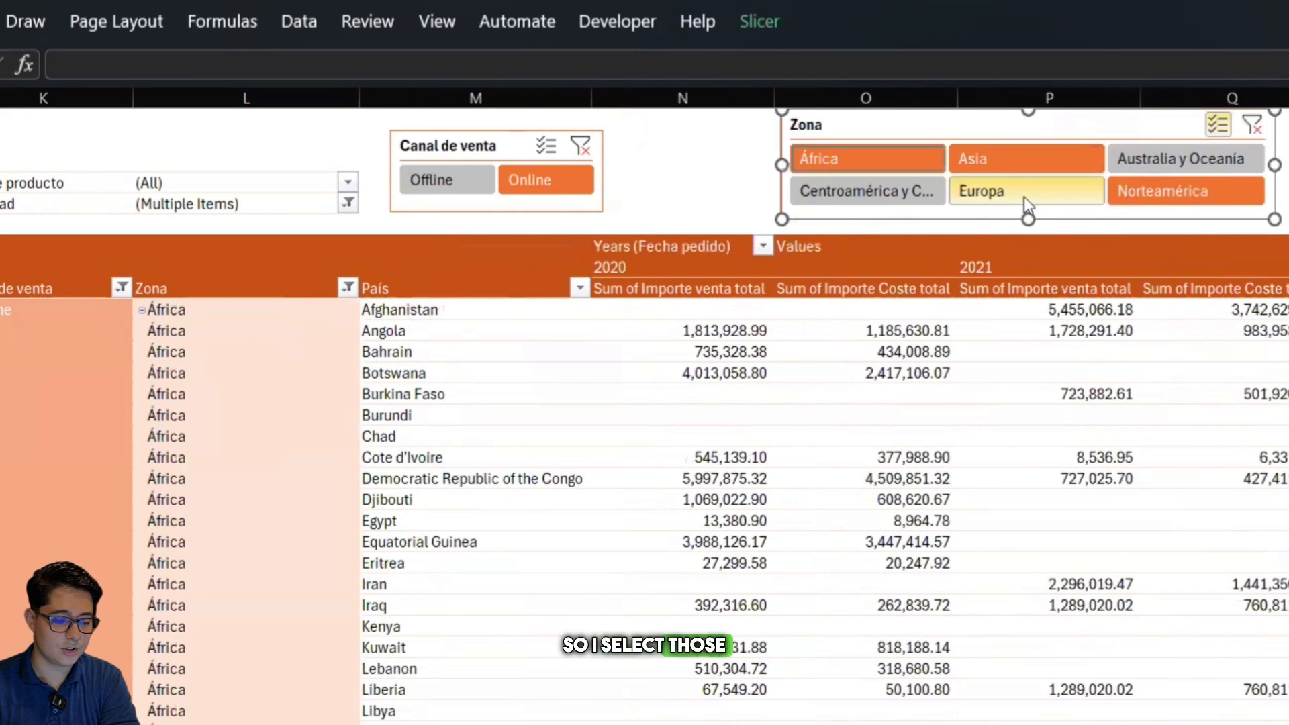
left_click(1024, 195)
left_click(1185, 191)
Check the pivot rows filtered to África and Asia, and clear the Zona filter to restore all zones
scroll(1269, 409, "down", 1)
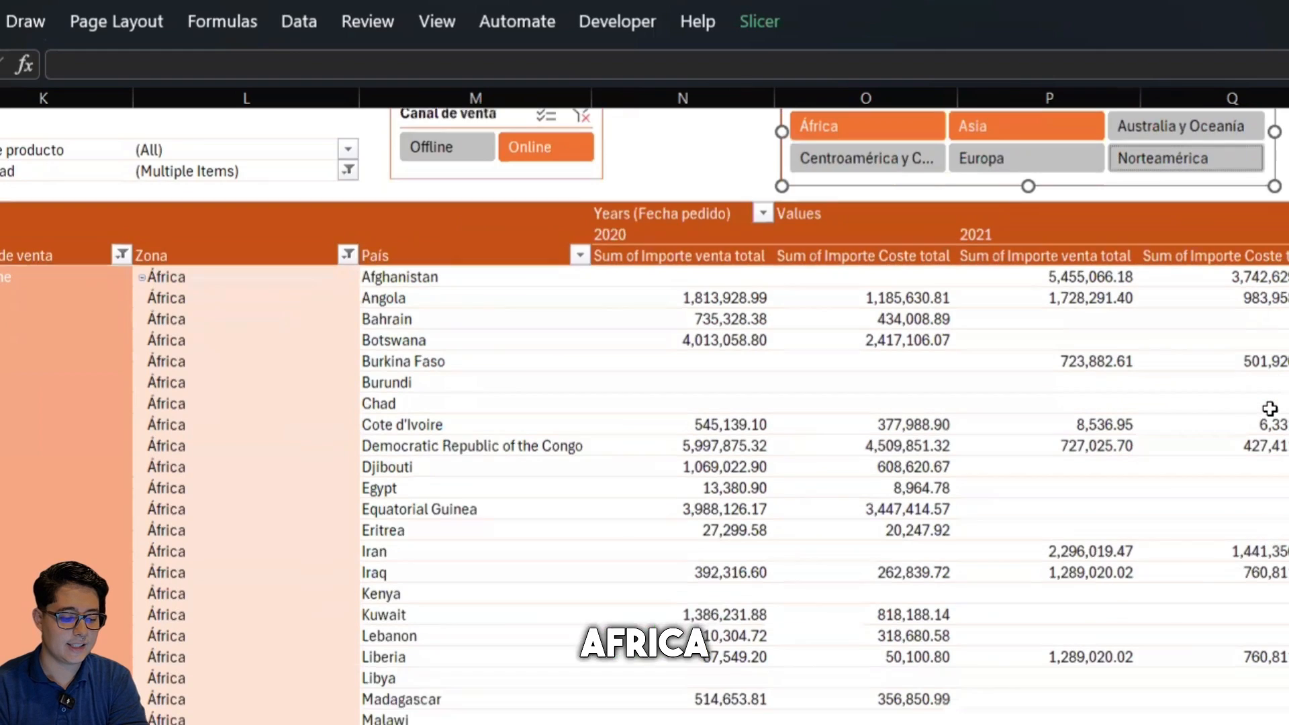
scroll(1270, 409, "down", 5)
scroll(1270, 408, "down", 4)
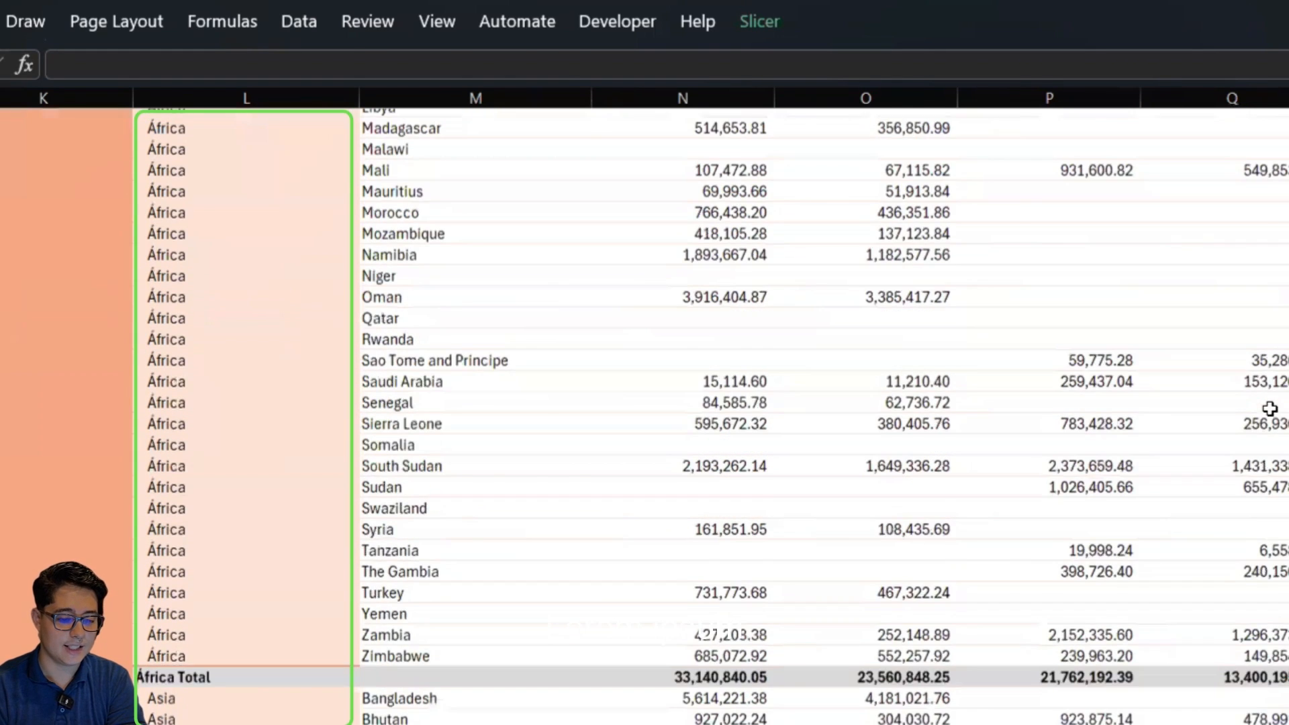
scroll(1269, 409, "up", 10)
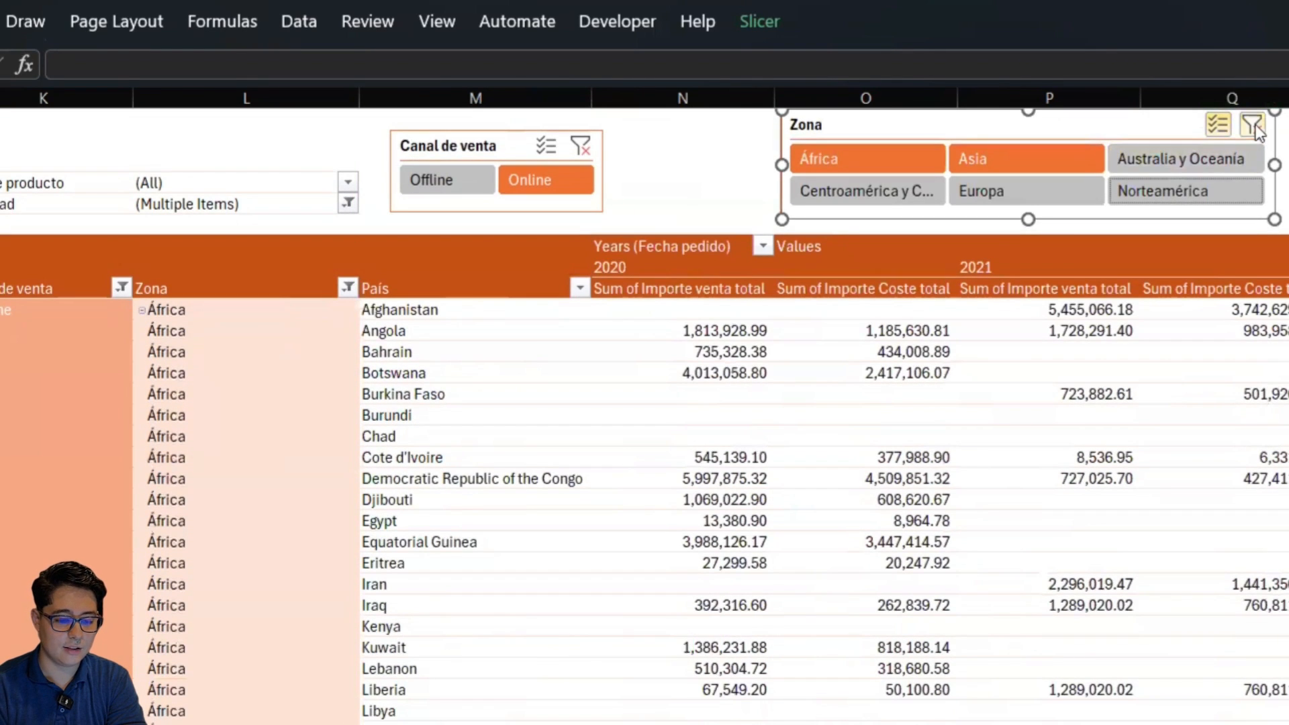
left_click(1255, 128)
Select both the Zona and Canal de venta slicers and align them with Align Middle
scroll(645, 403, "right", 2)
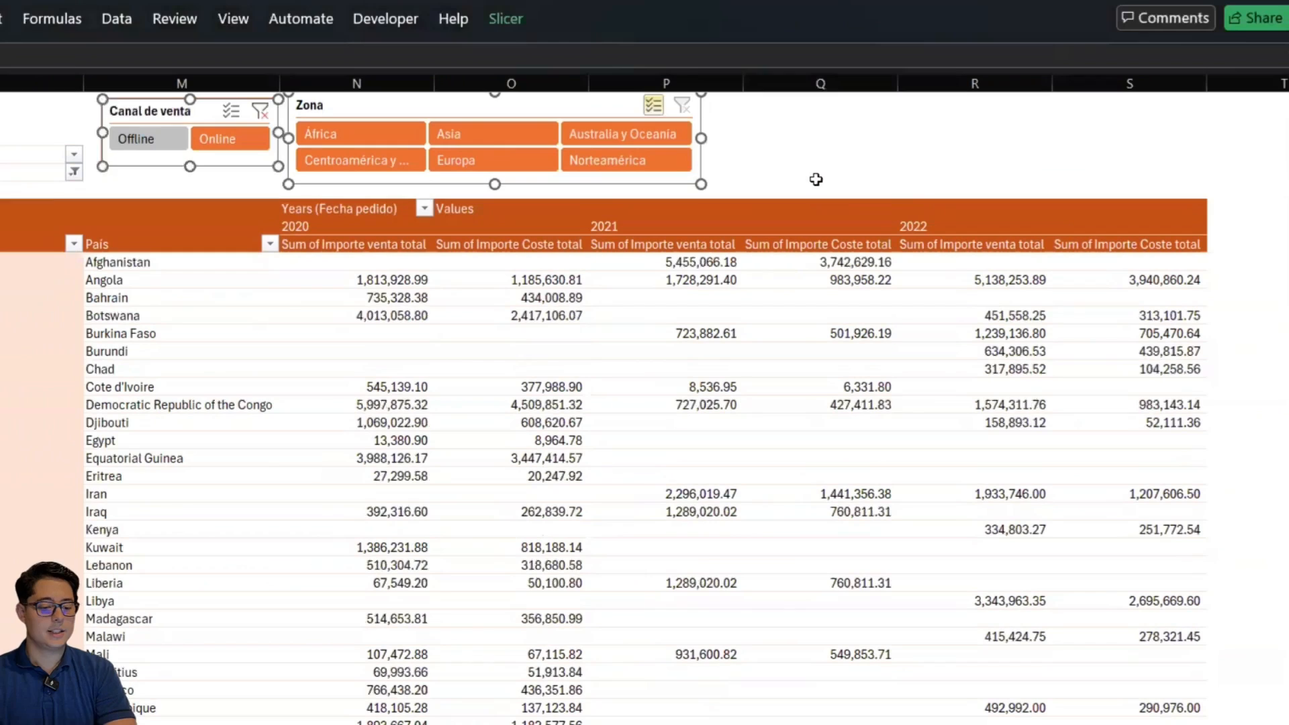
left_click(1128, 214)
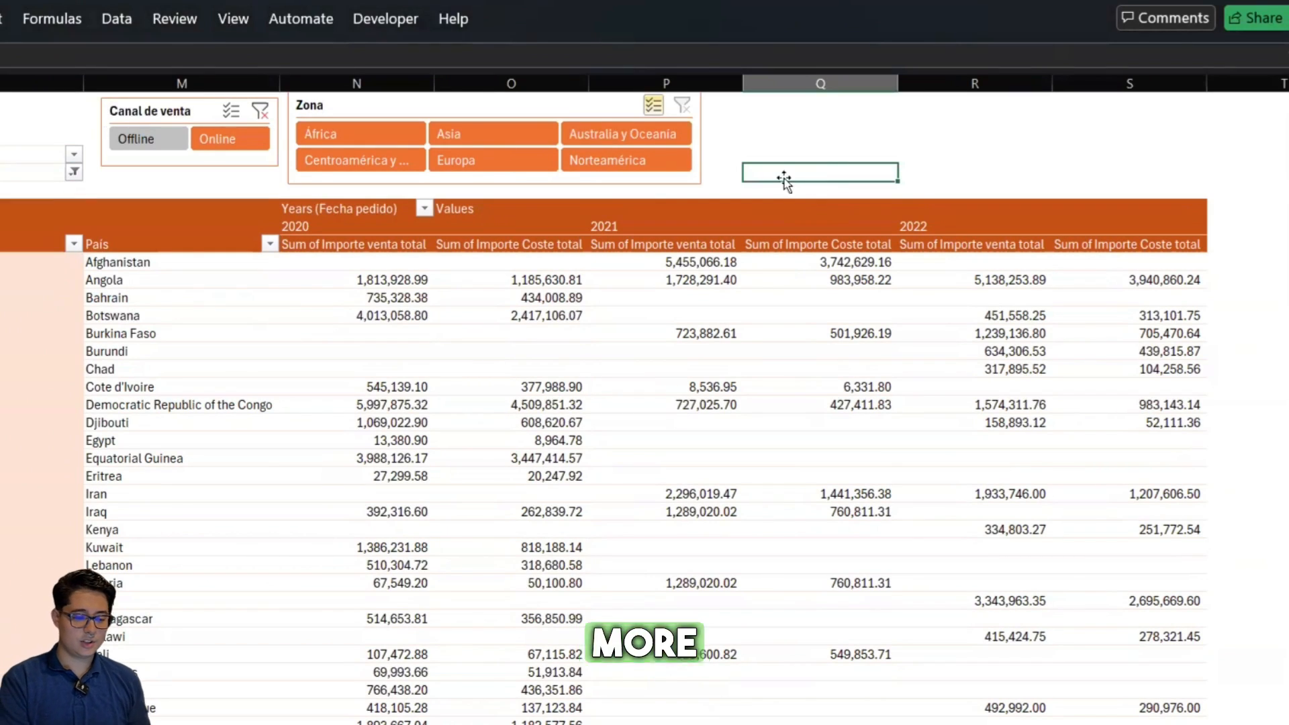
left_click(395, 115)
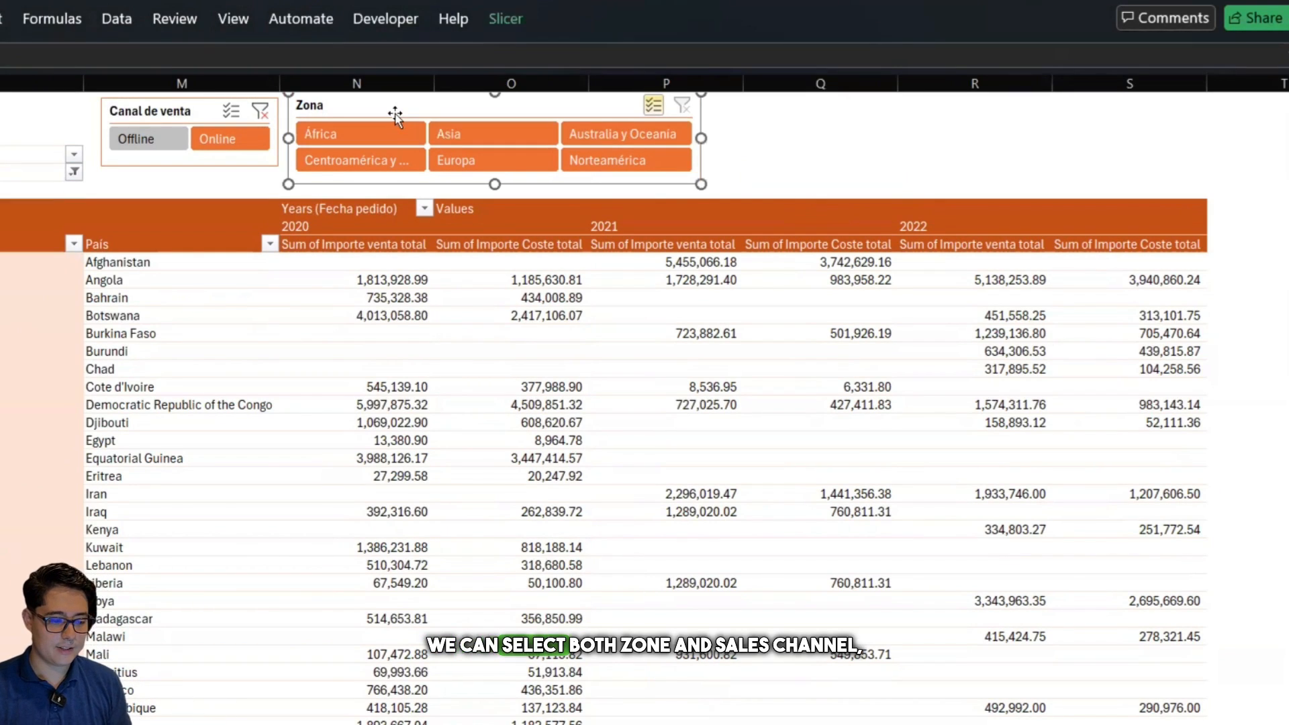
left_click(198, 118, "ctrl")
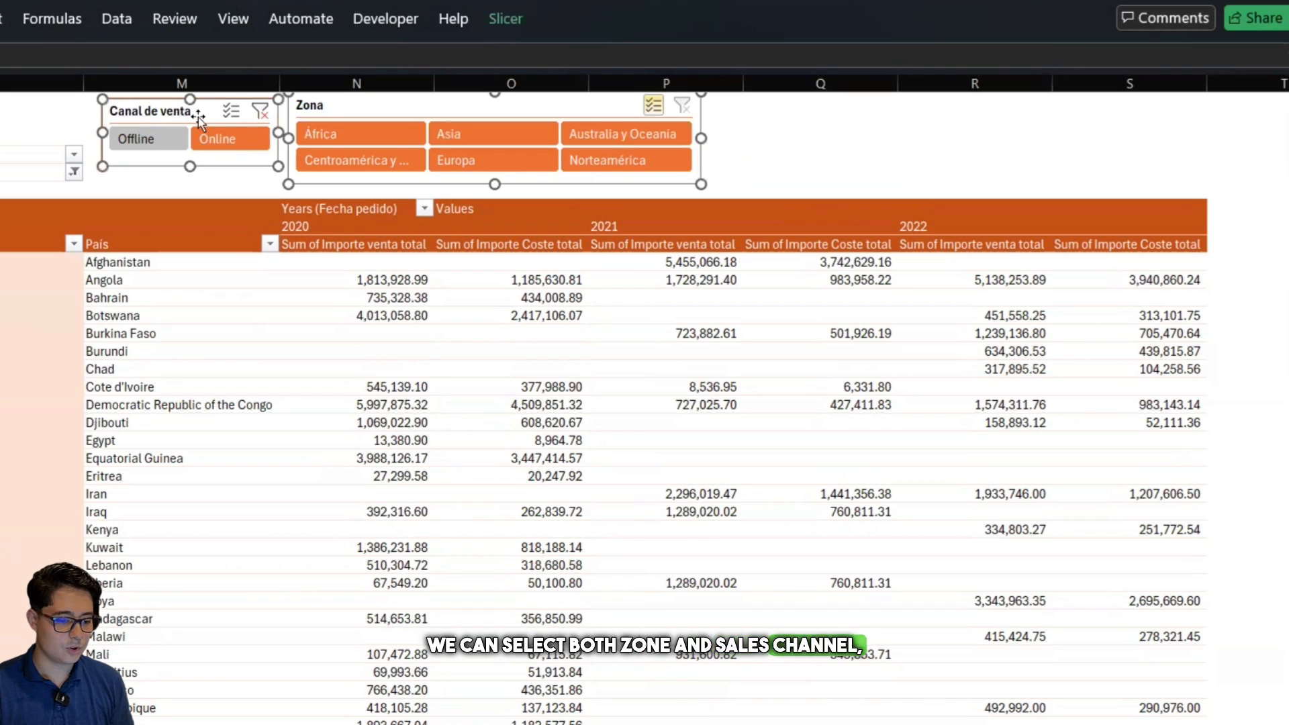
left_click(504, 19)
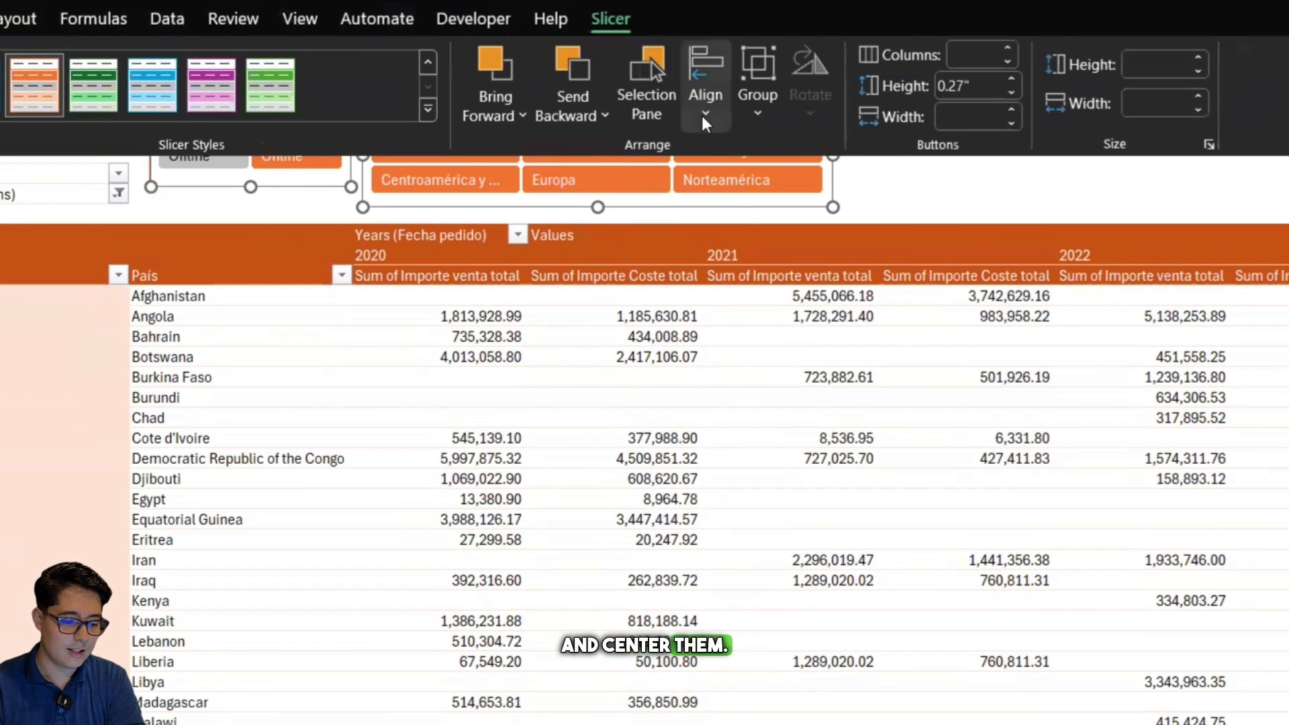
left_click(703, 113)
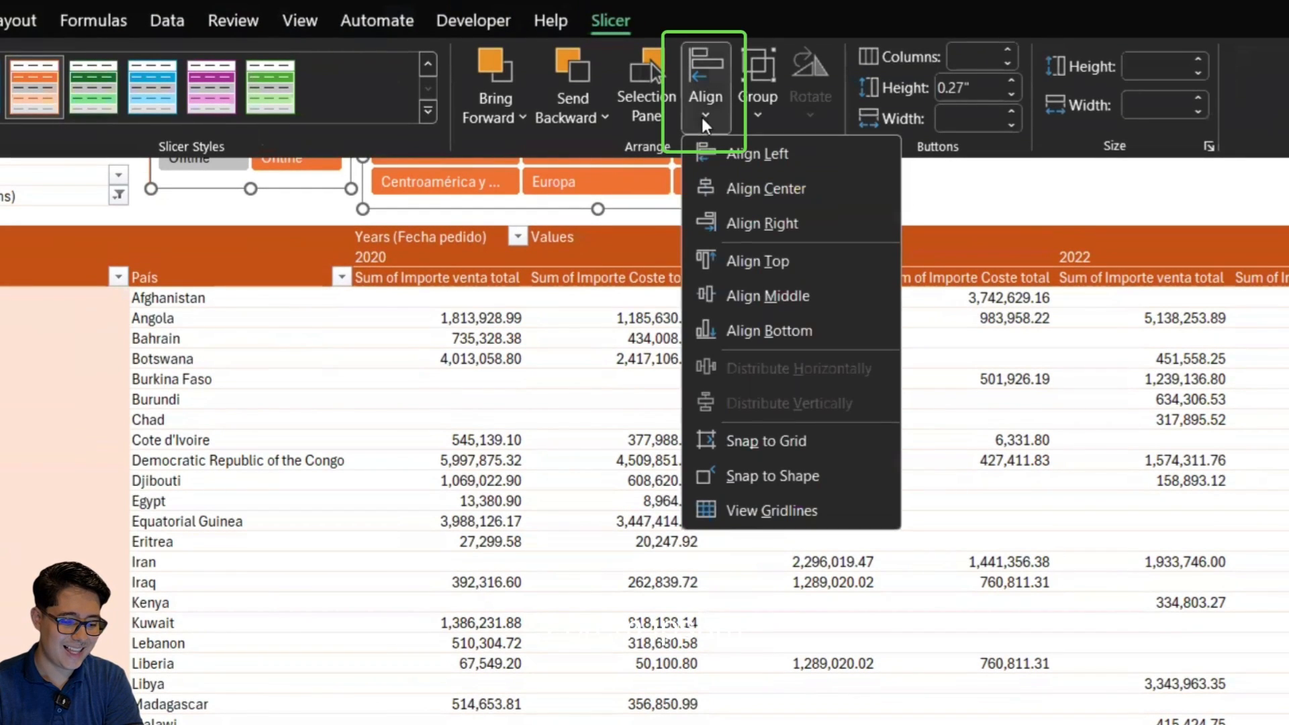
left_click(779, 295)
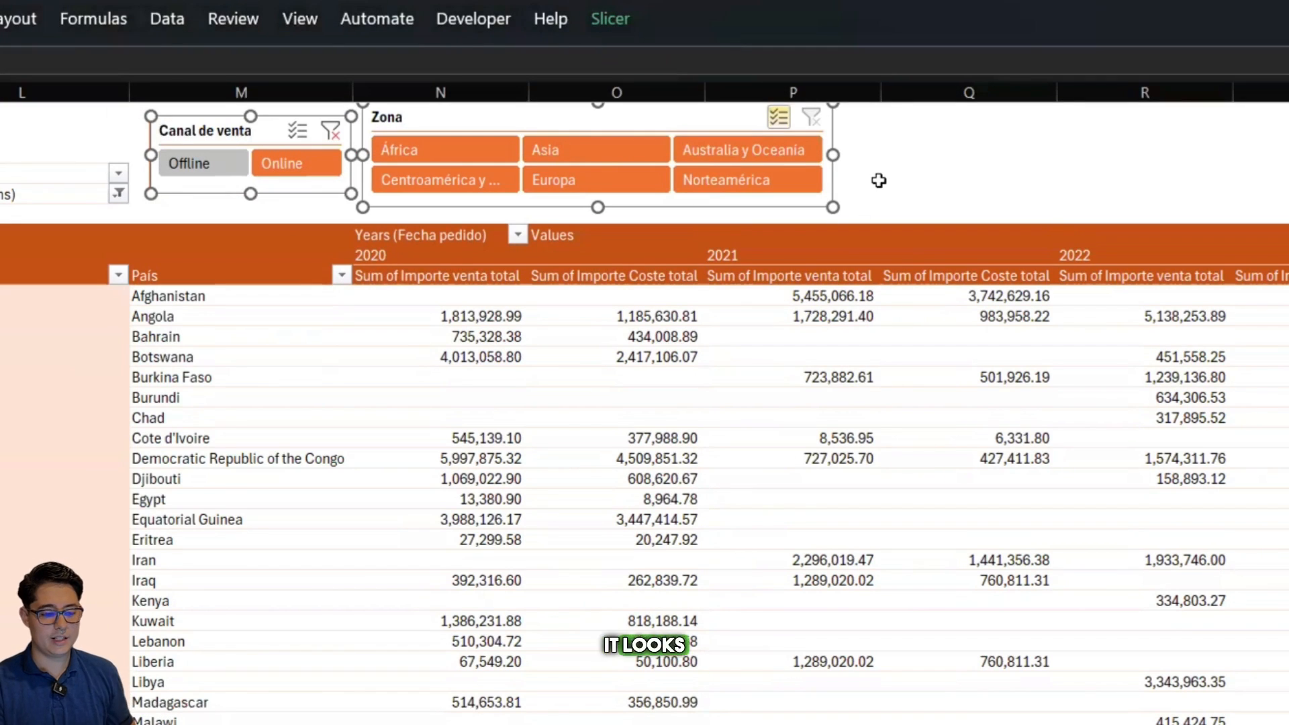
left_click(873, 130)
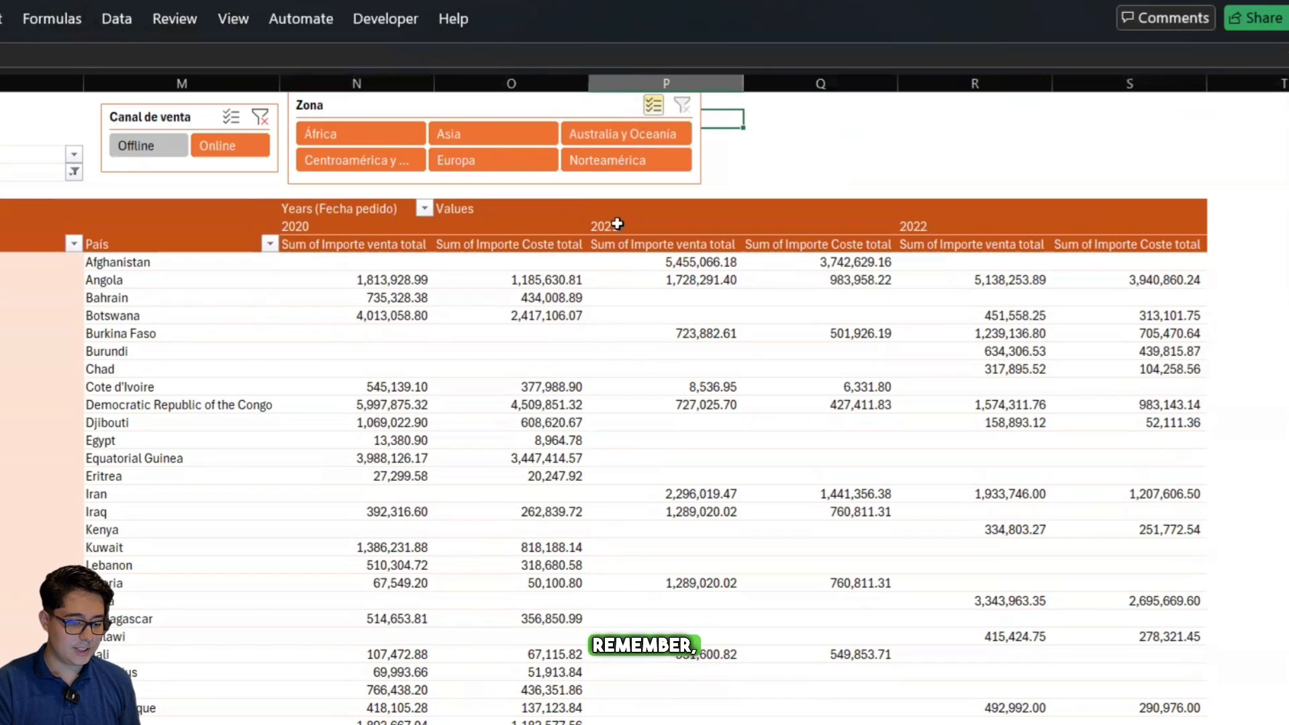
Insert a timeline for the pivot table's Fecha pedido field and fit it beside the Zona slicer, above the pivot header
left_click(622, 278)
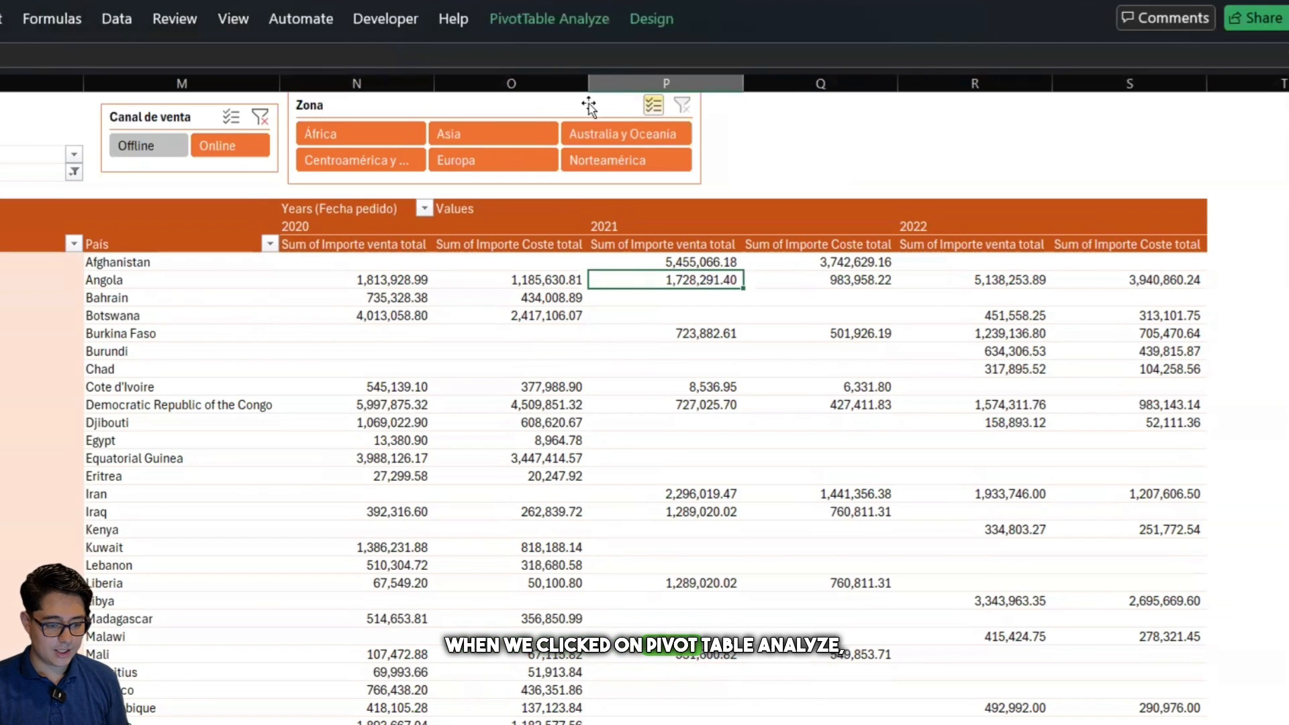
left_click(658, 22)
left_click(583, 20)
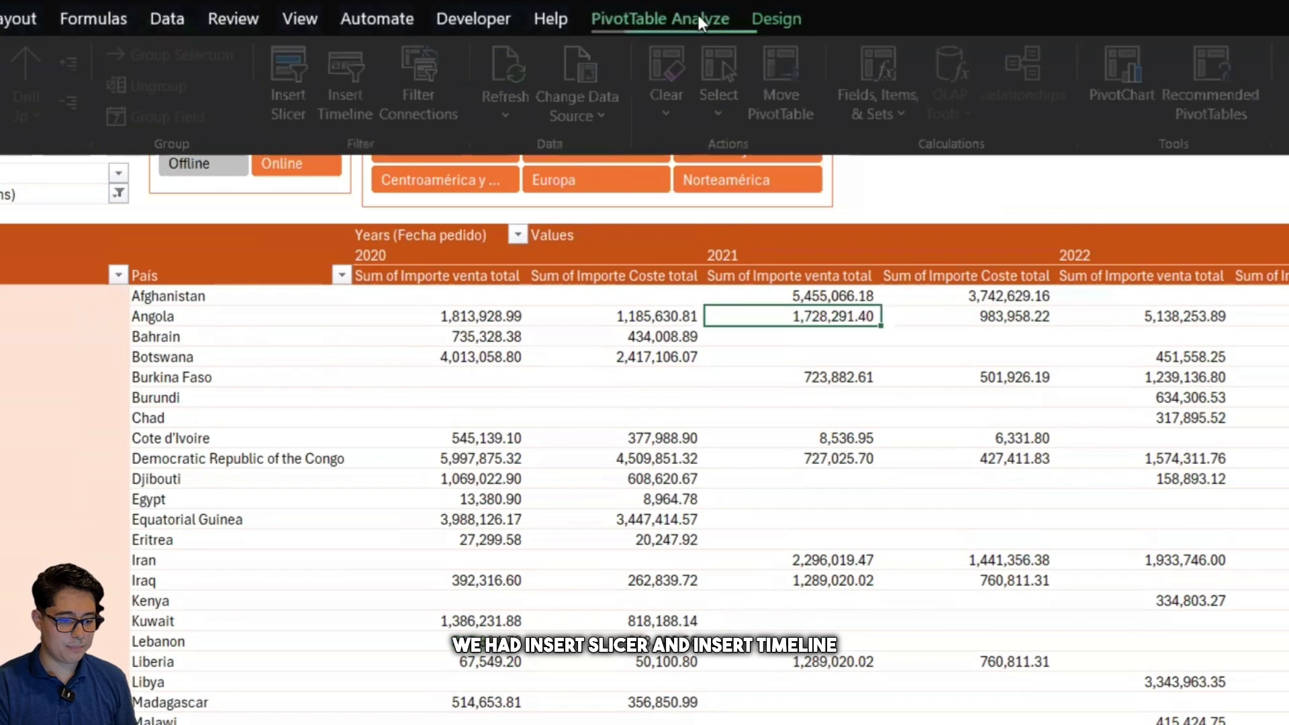
left_click(352, 110)
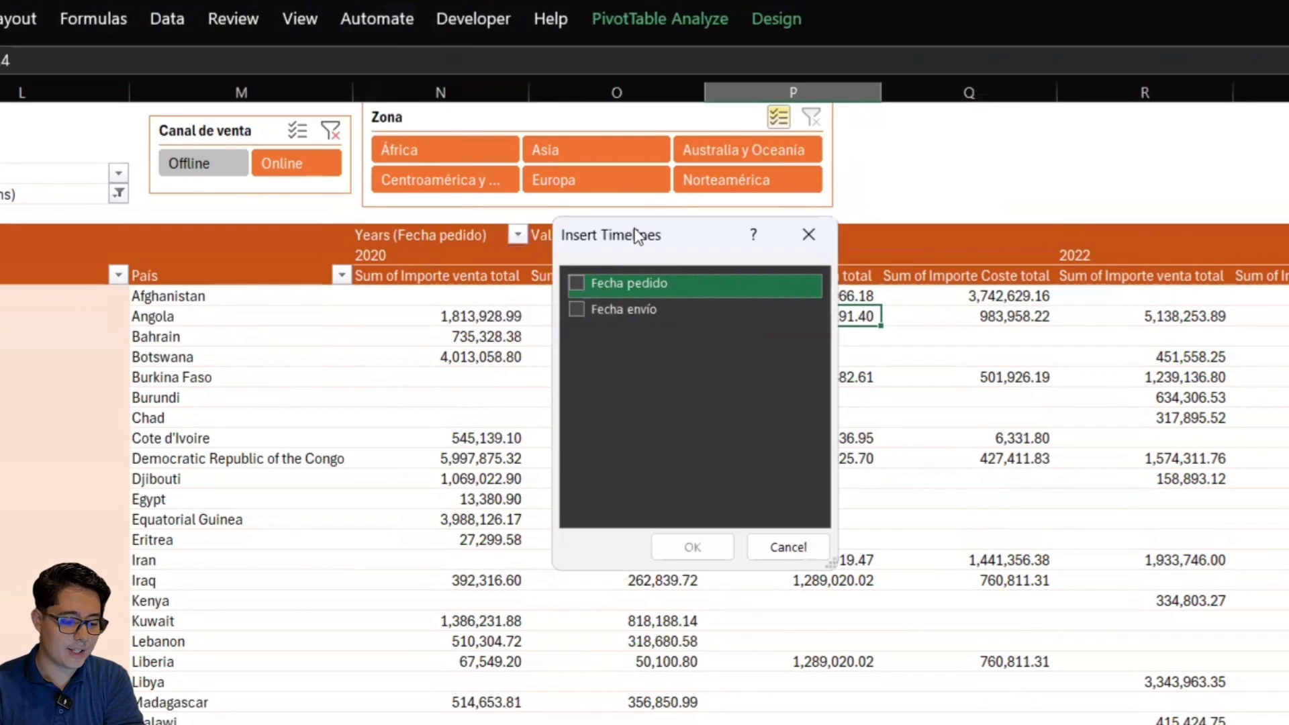
left_click_drag(642, 239, 983, 160)
left_click(932, 209)
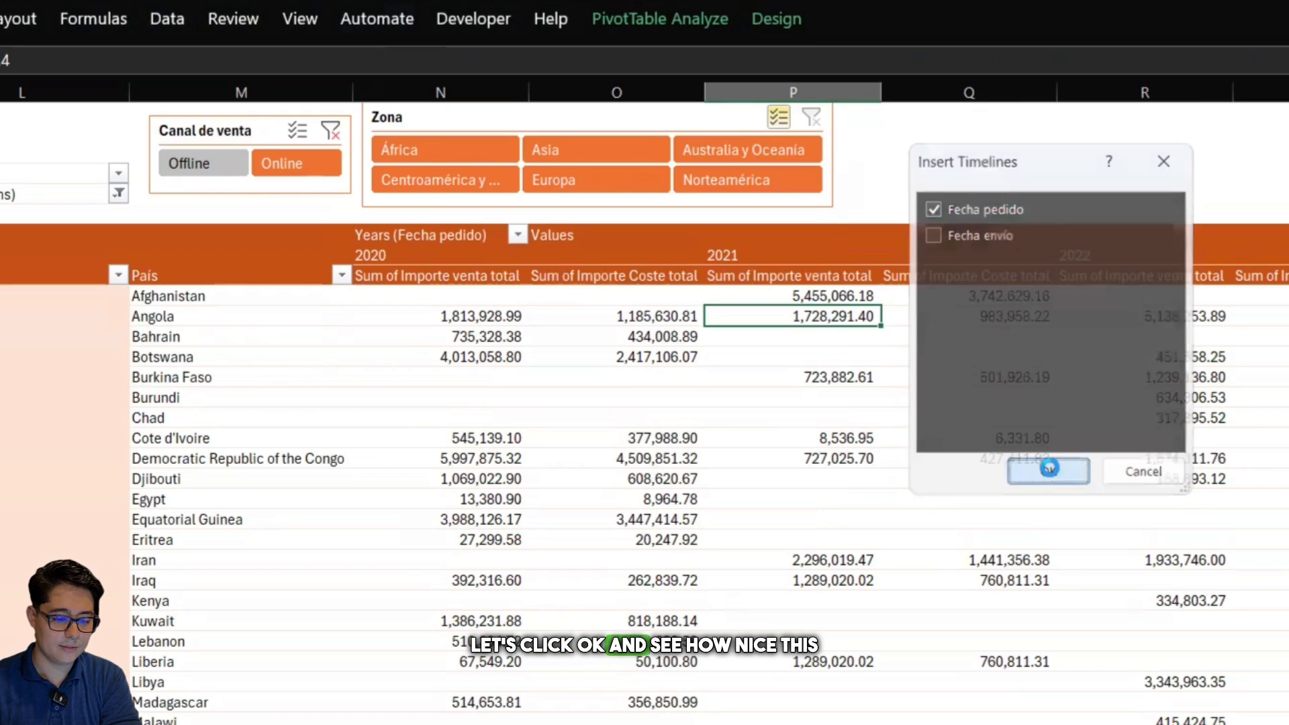
left_click(1054, 468)
left_click_drag(545, 432, 973, 99)
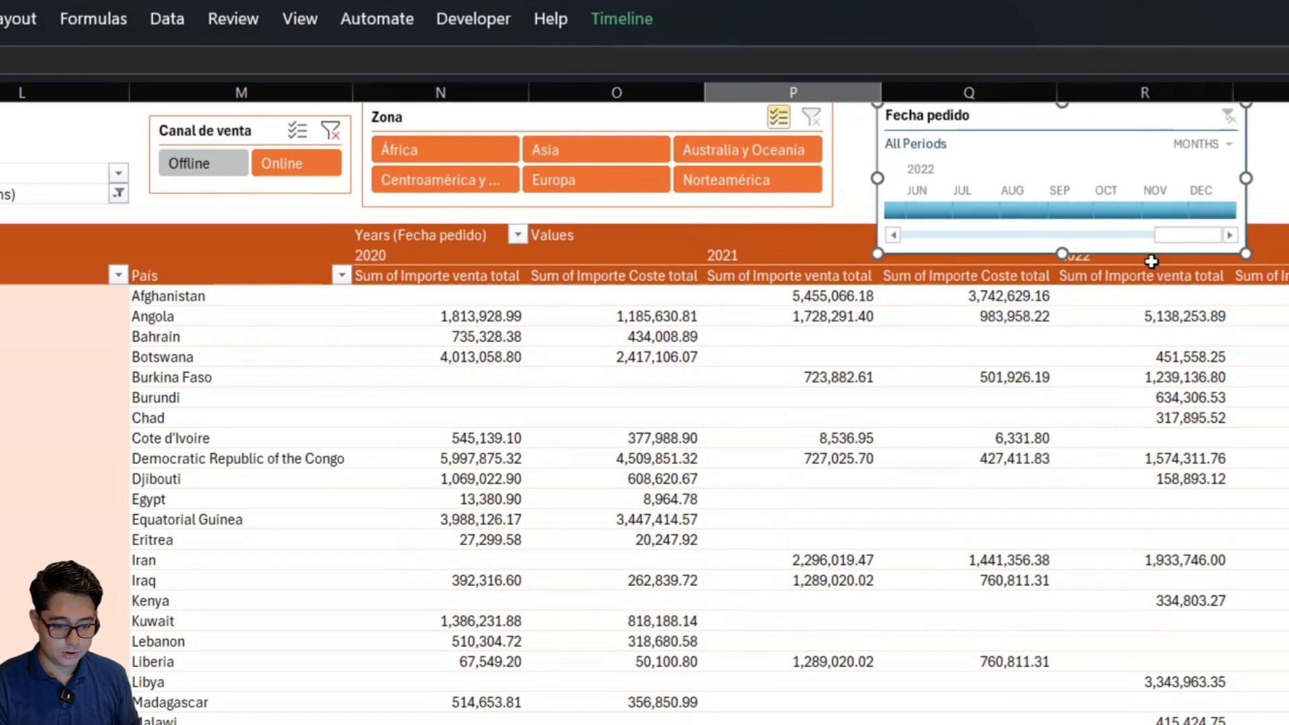
left_click_drag(1058, 253, 1064, 214)
Insert one extra sheet row above the pivot table and extend the Fecha pedido timeline's height to about 1.25"
left_click(1274, 173)
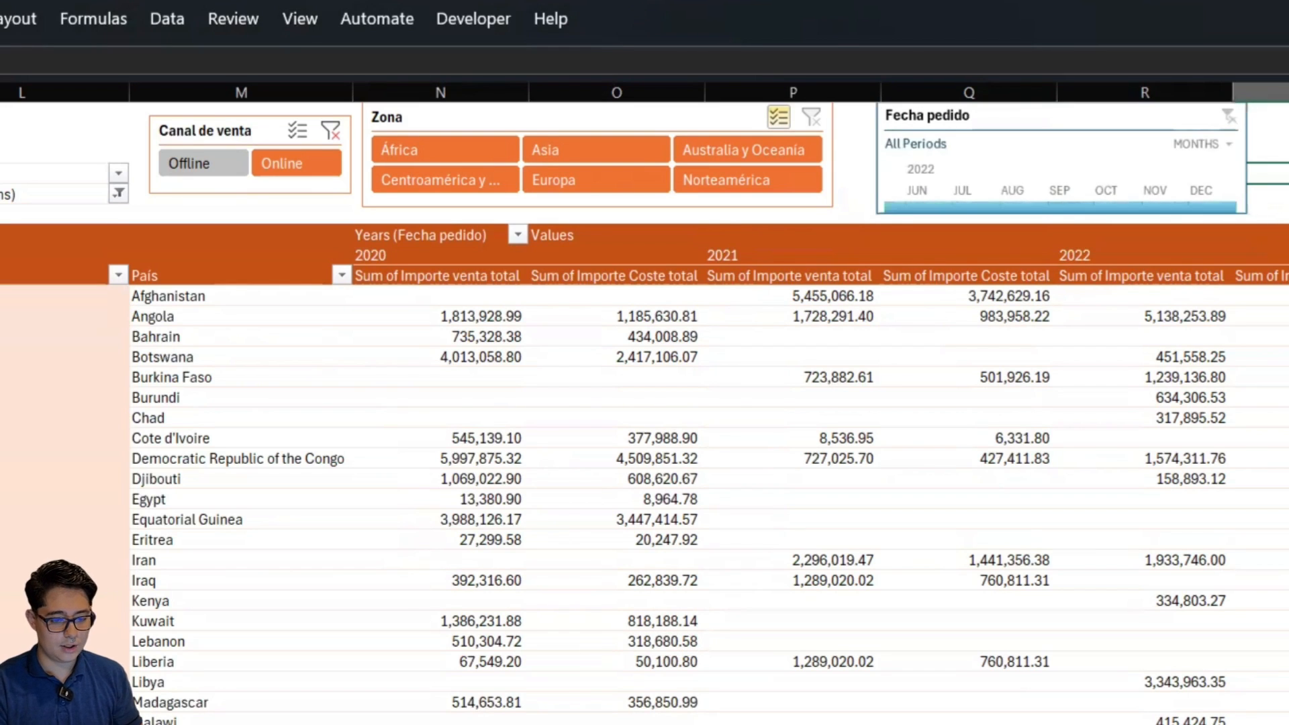
key("shift+space")
key("ctrl+plus")
key("ctrl+plus")
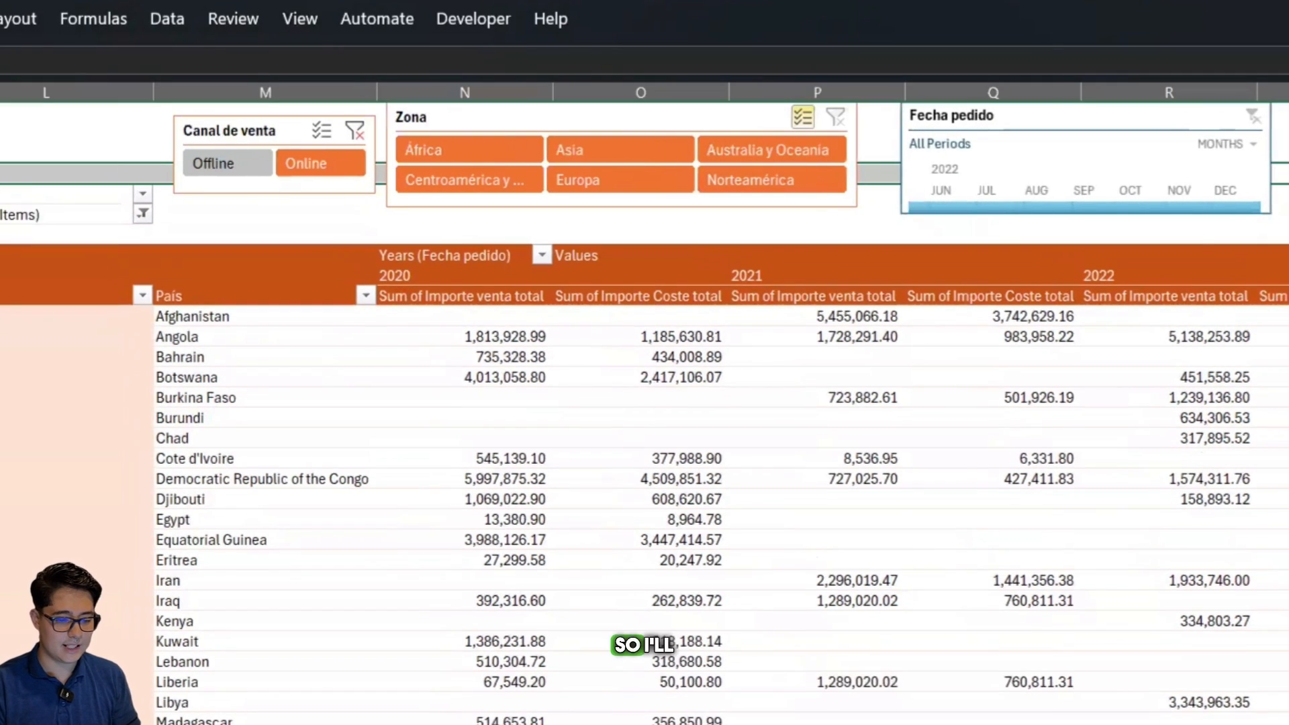
key("ctrl+minus")
left_click(1071, 116)
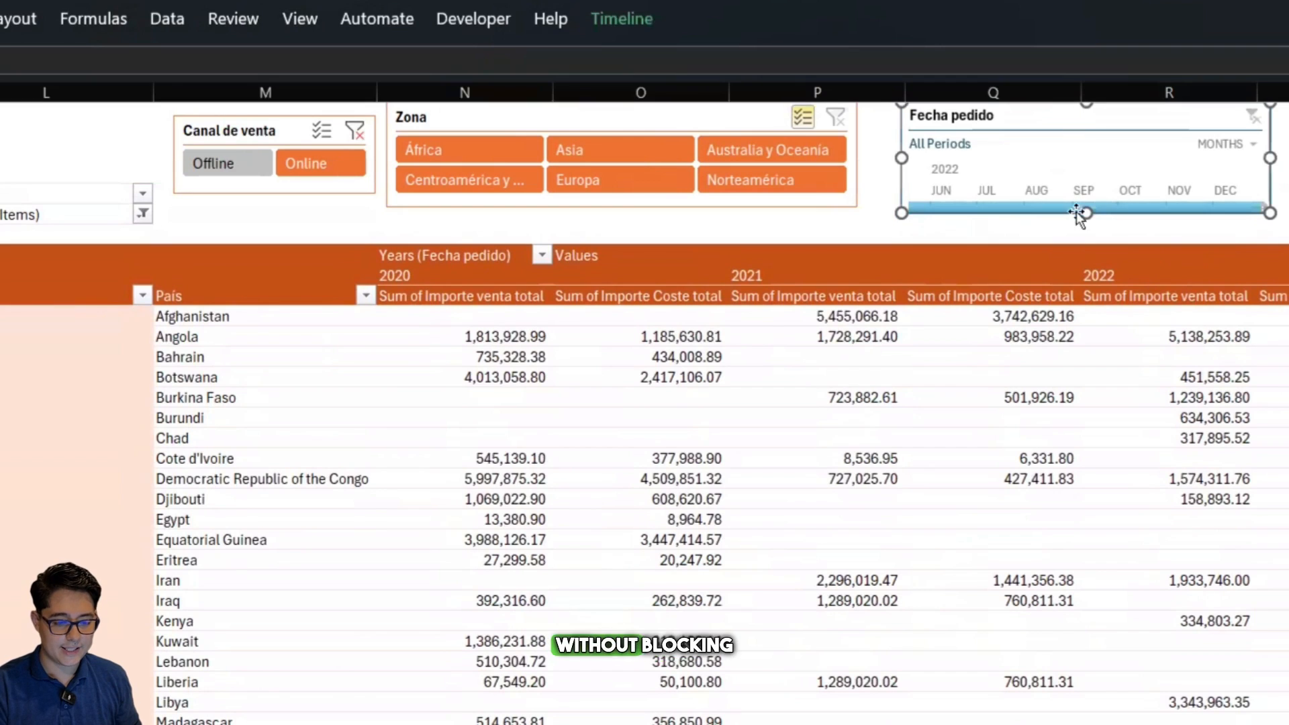
left_click_drag(1086, 212, 1088, 229)
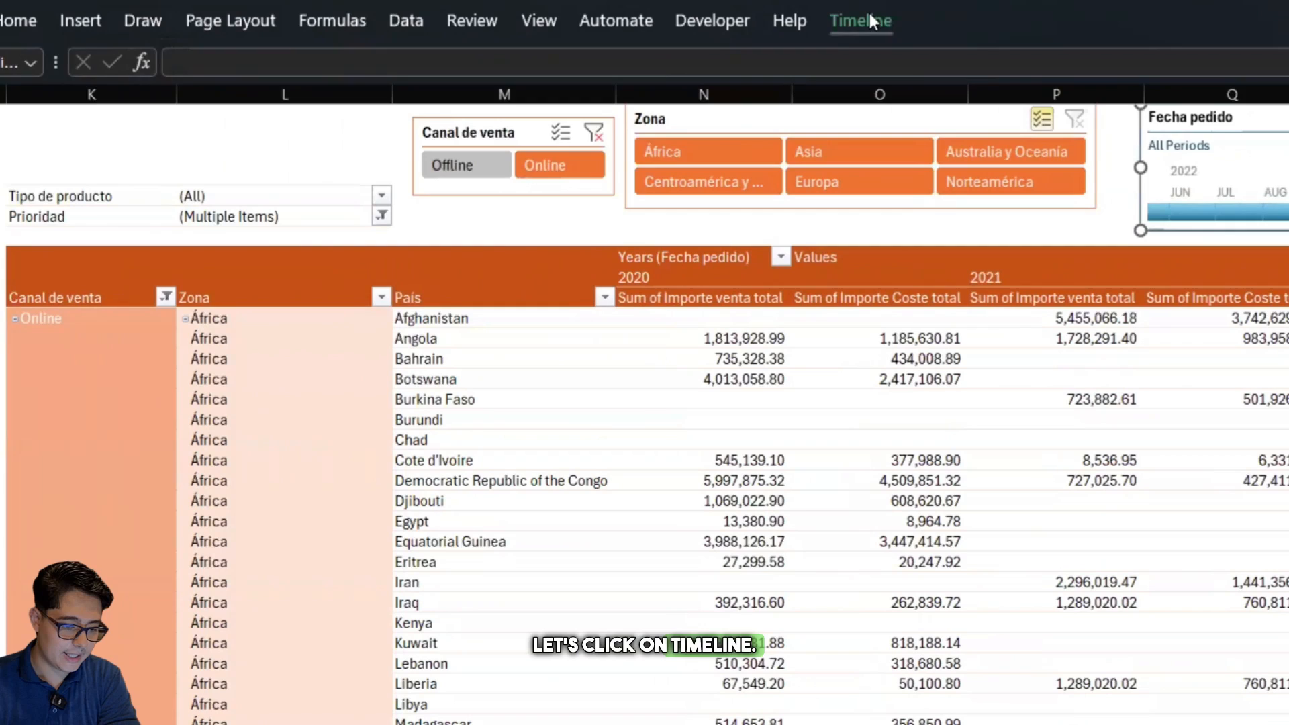
Apply the dark orange timeline style to the Fecha pedido timeline
left_click(629, 14)
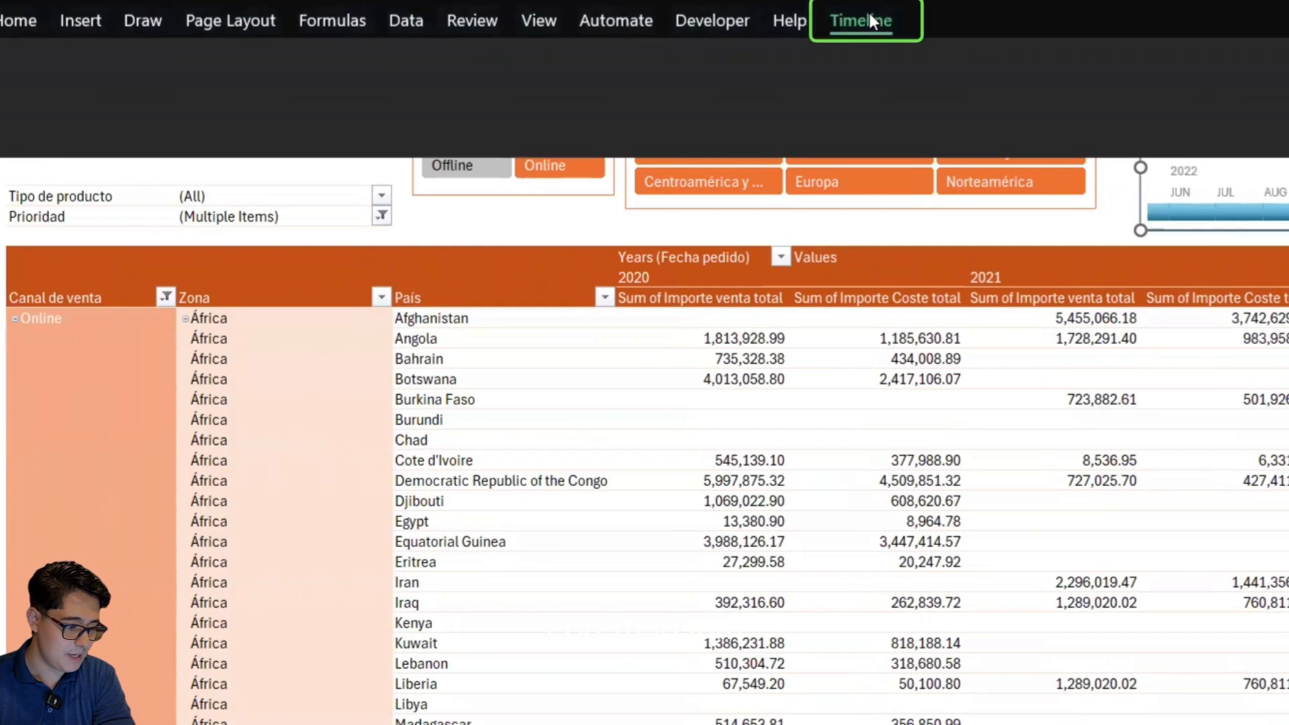
left_click(312, 87)
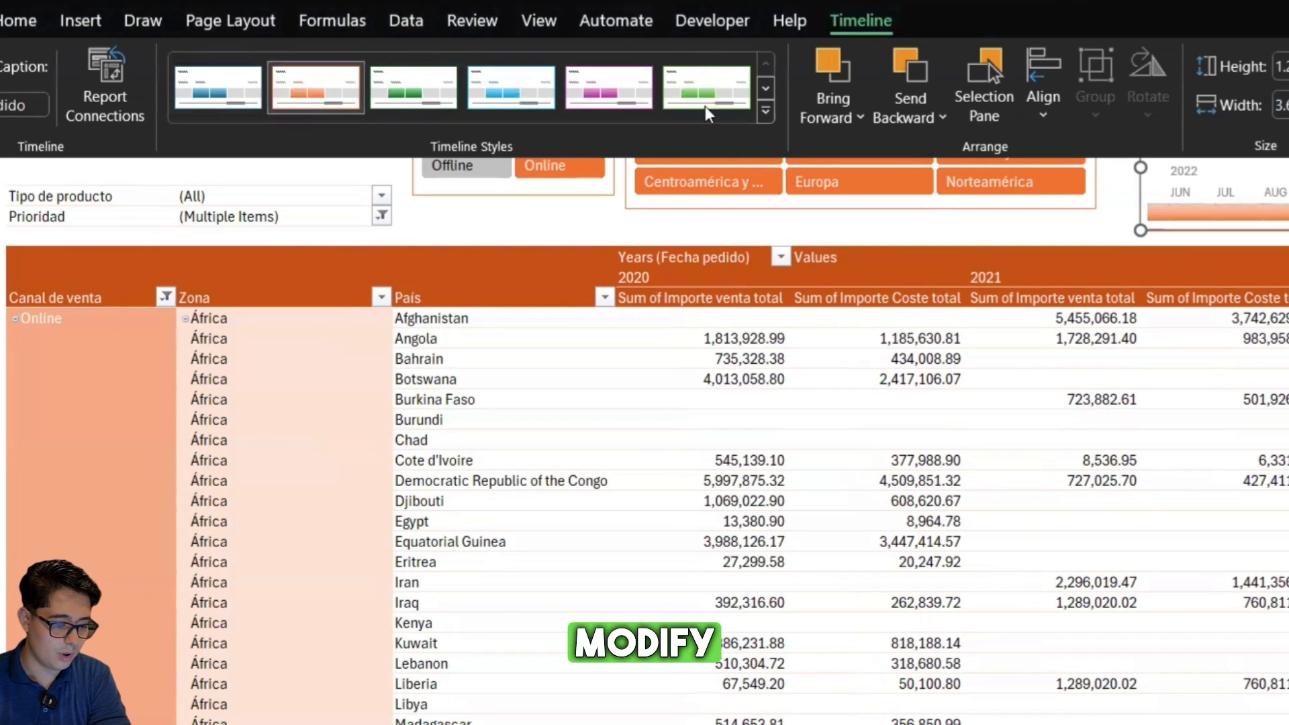
left_click(766, 111)
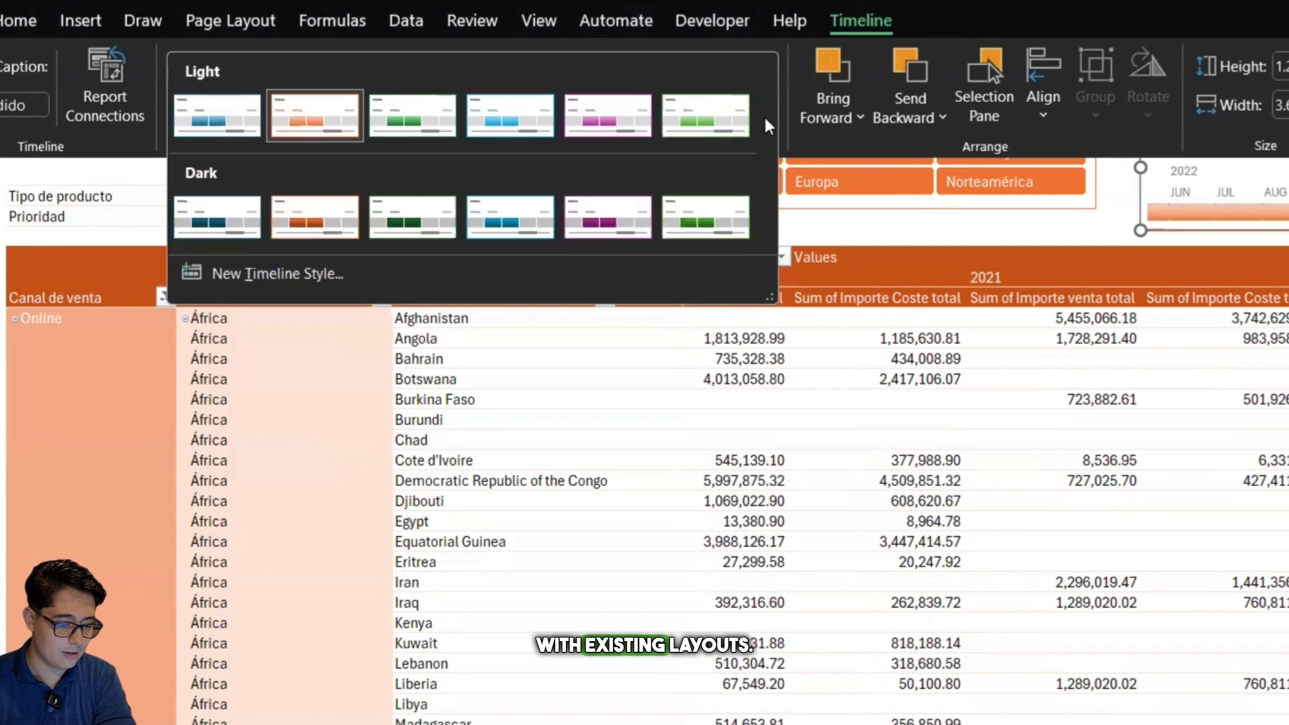
left_click(327, 225)
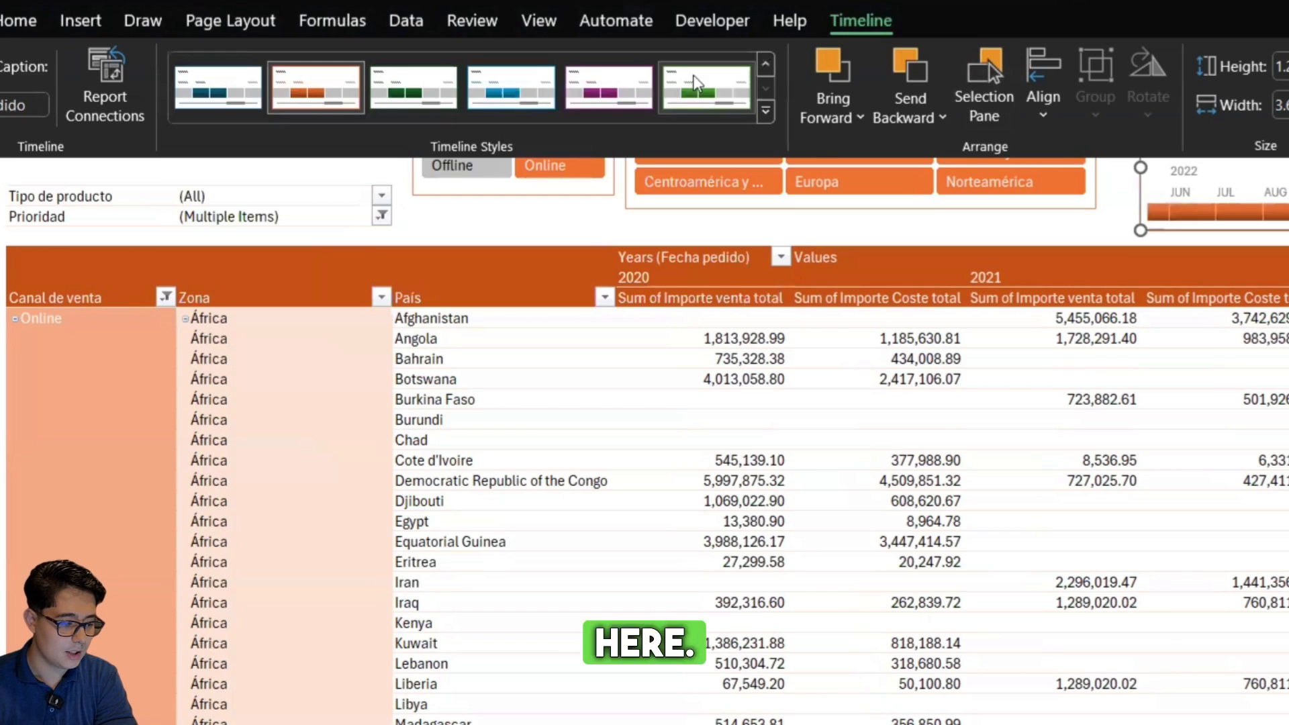
Review the Fecha pedido timeline's report connections and its arrangement, size and display options
left_click(126, 112)
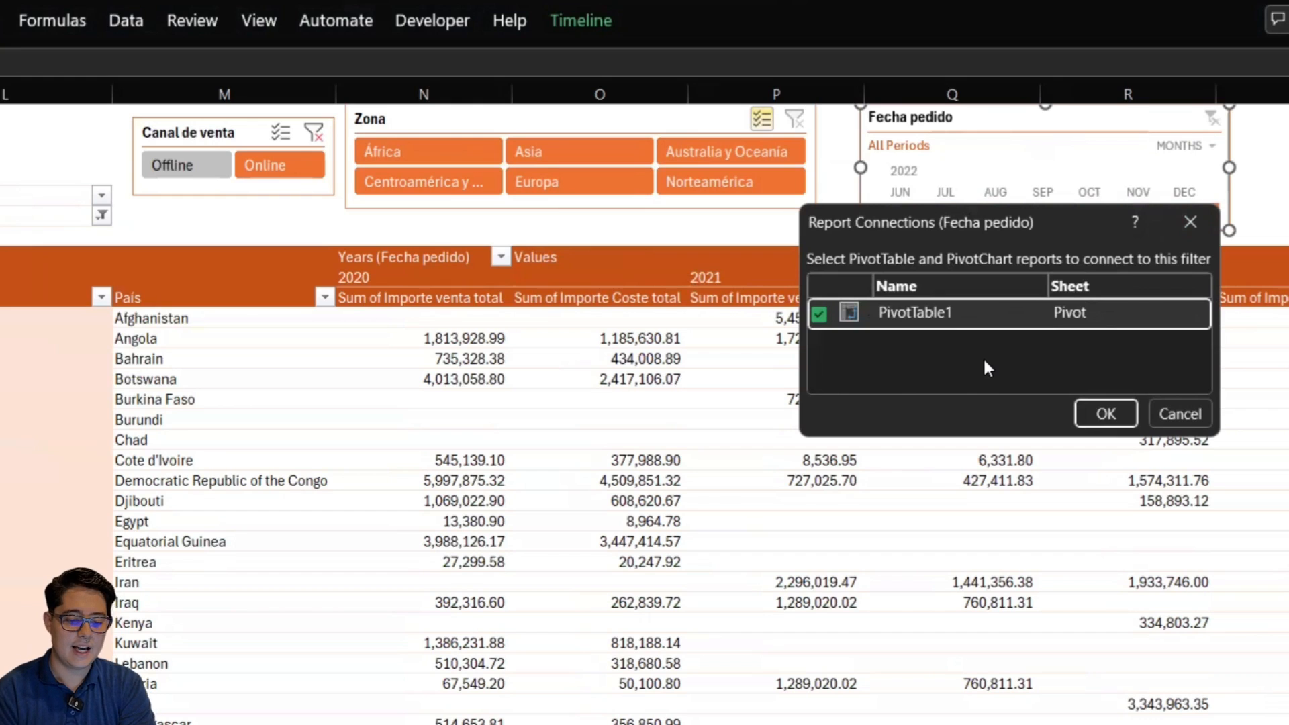
left_click(1190, 223)
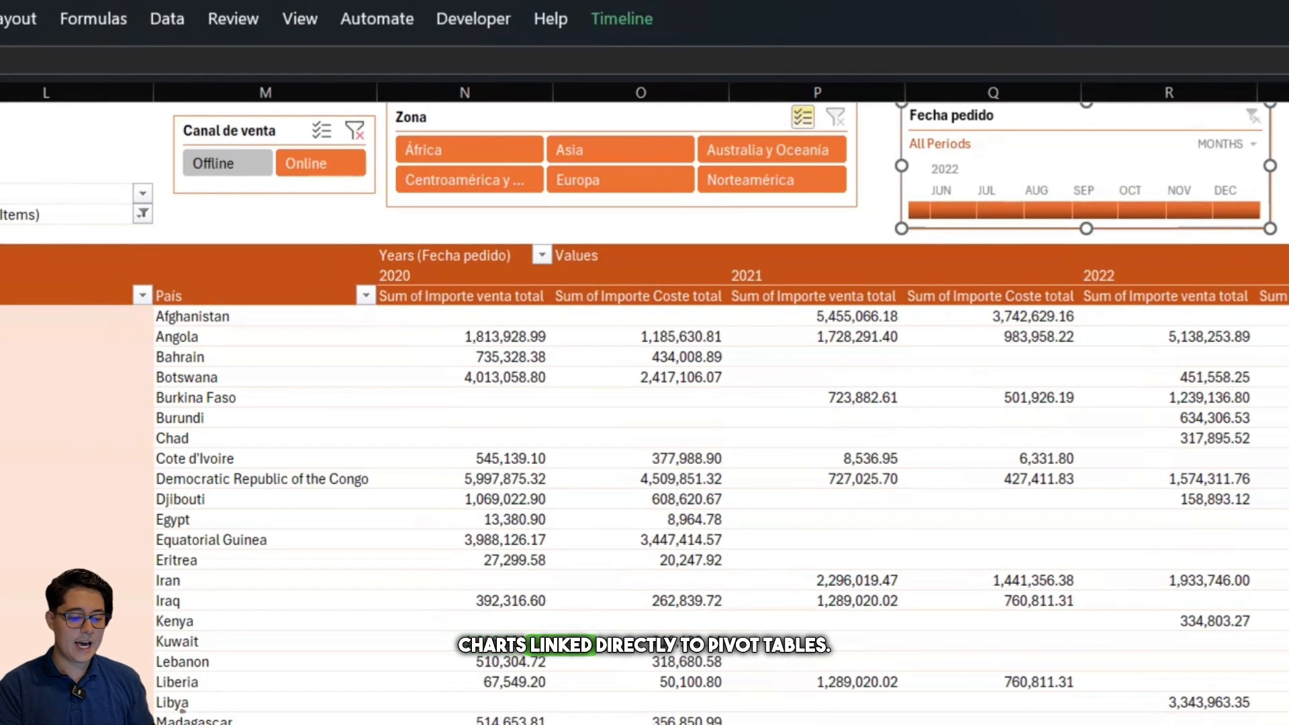
left_click(1281, 113)
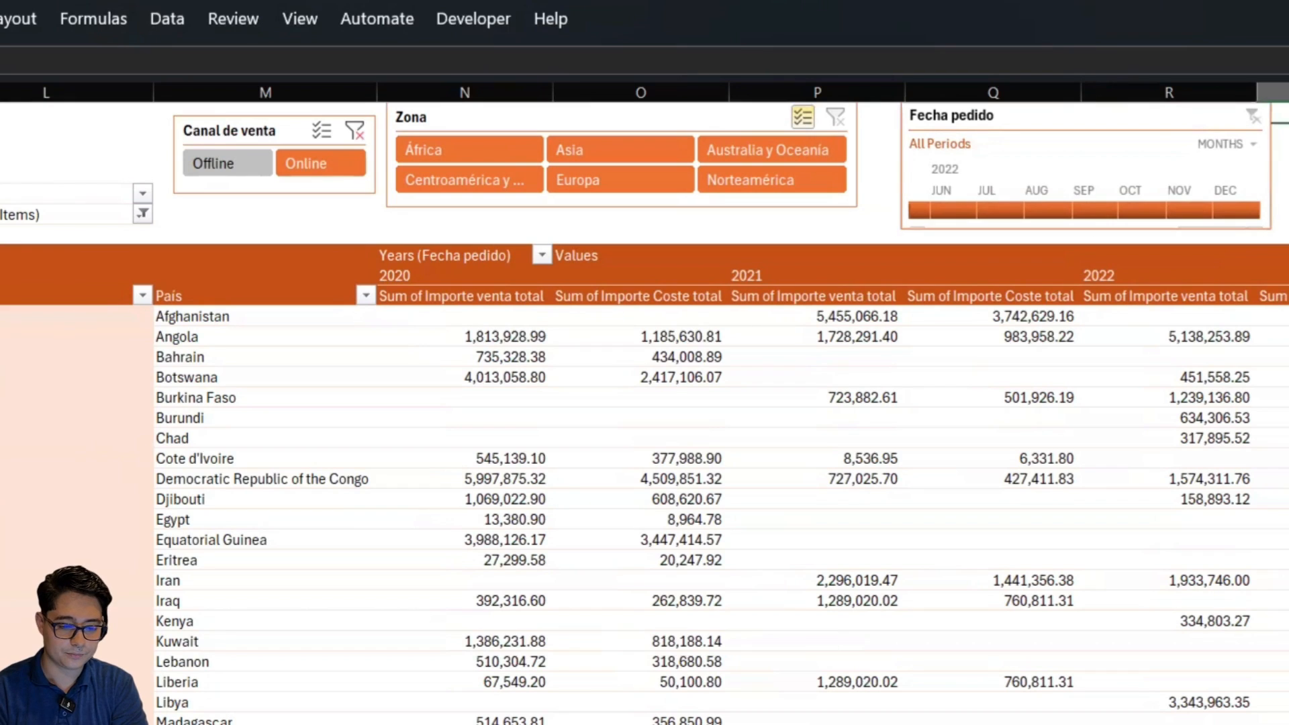
left_click(1132, 122)
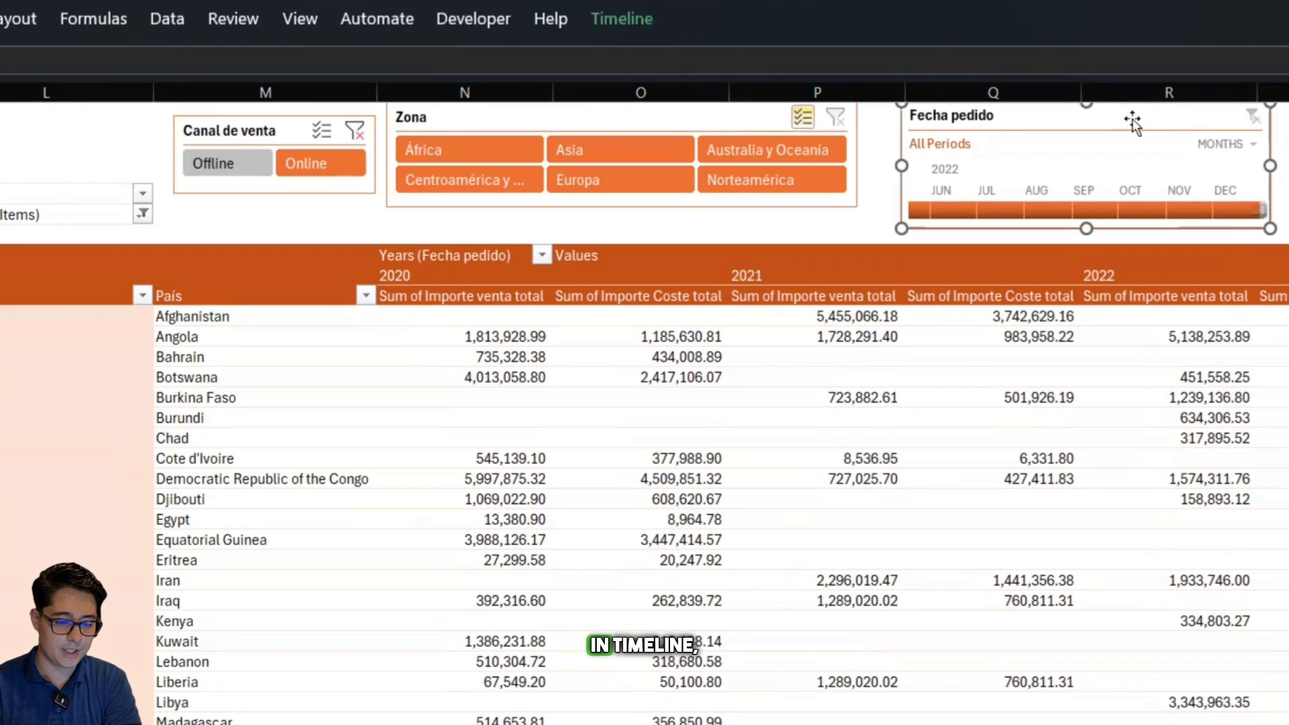
left_click(650, 19)
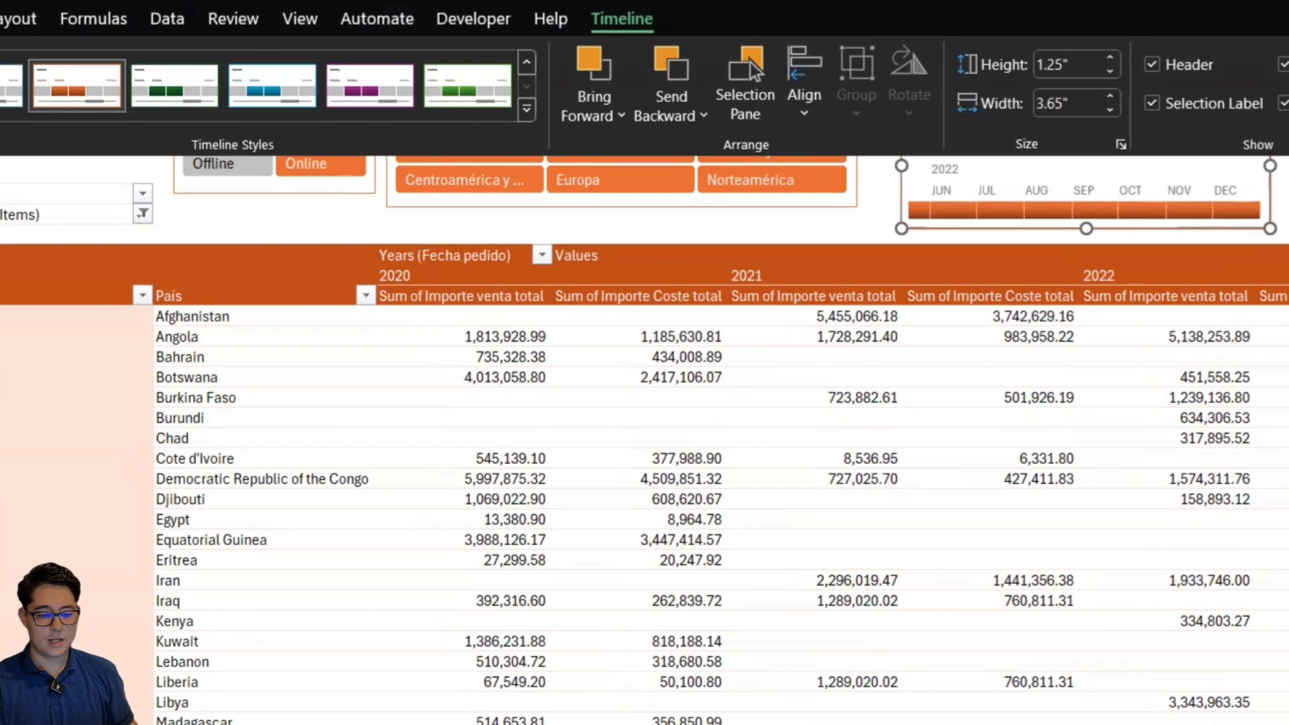
Select the Fecha pedido timeline with the Zona and Canal de venta slicers and align all three with Align Middle
left_click(1067, 192)
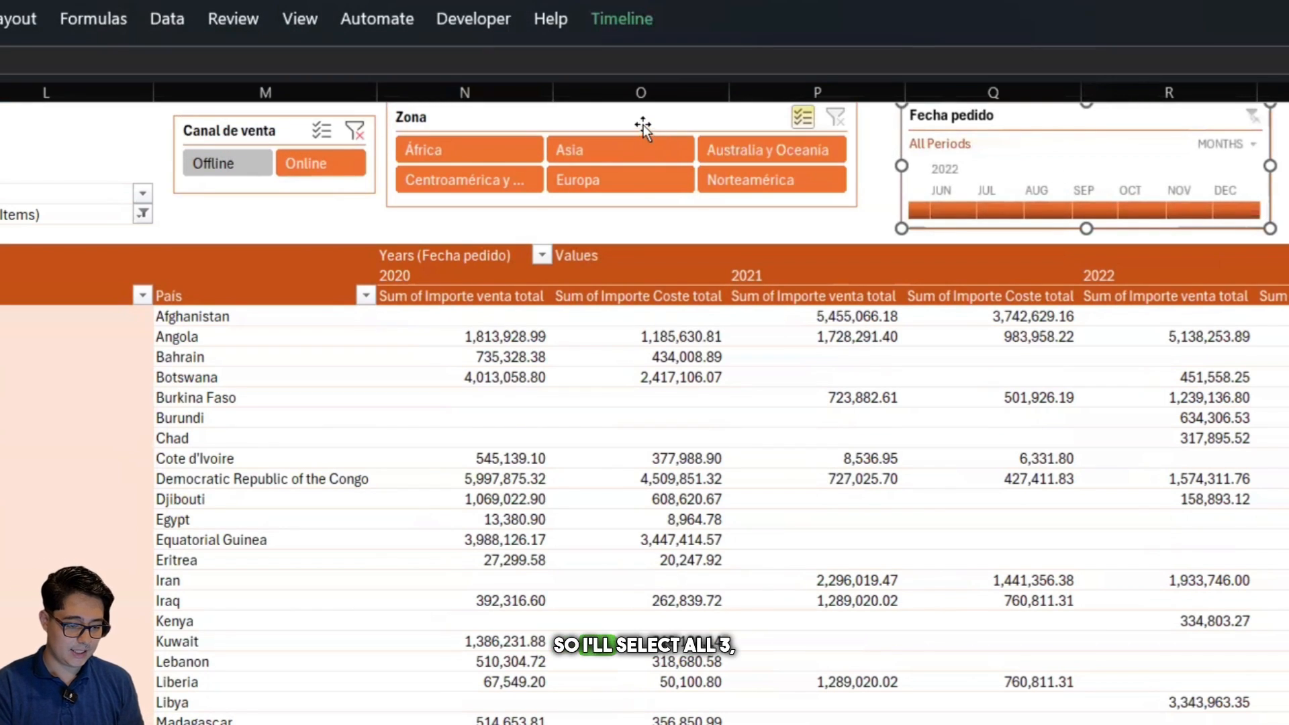
left_click(642, 122, "ctrl")
left_click(278, 133, "ctrl")
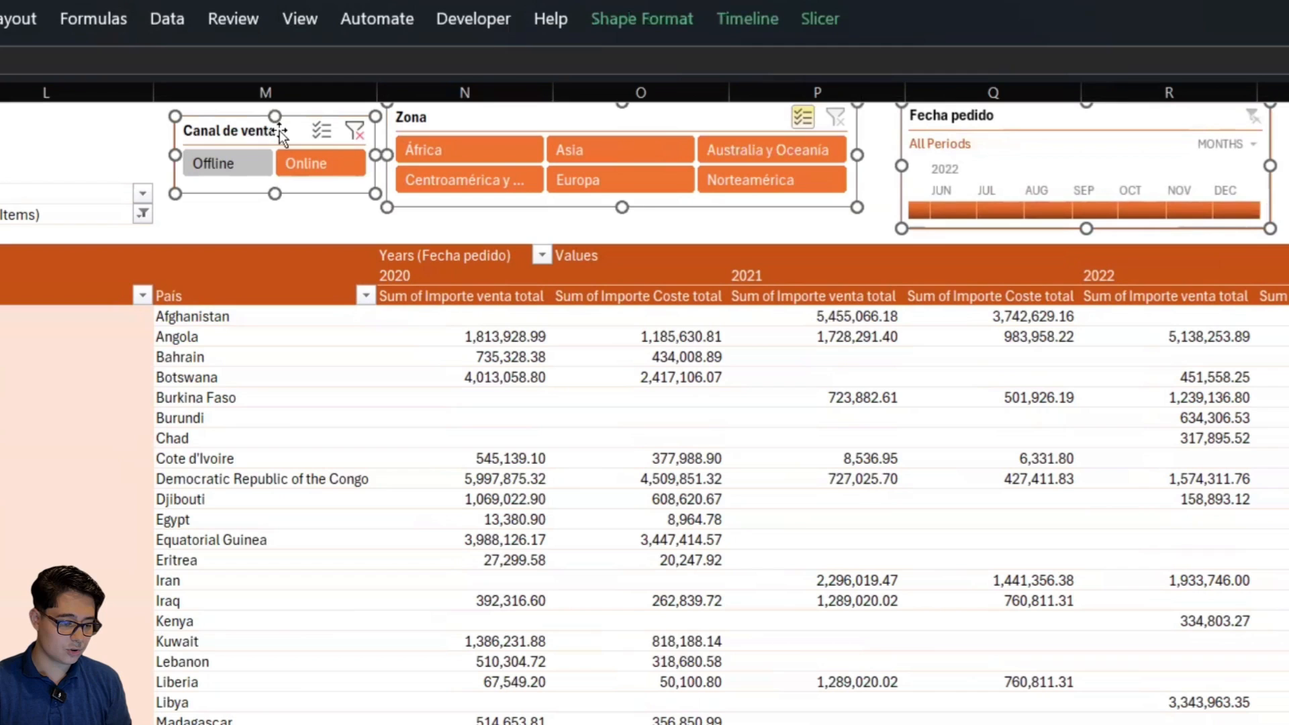
left_click(841, 19)
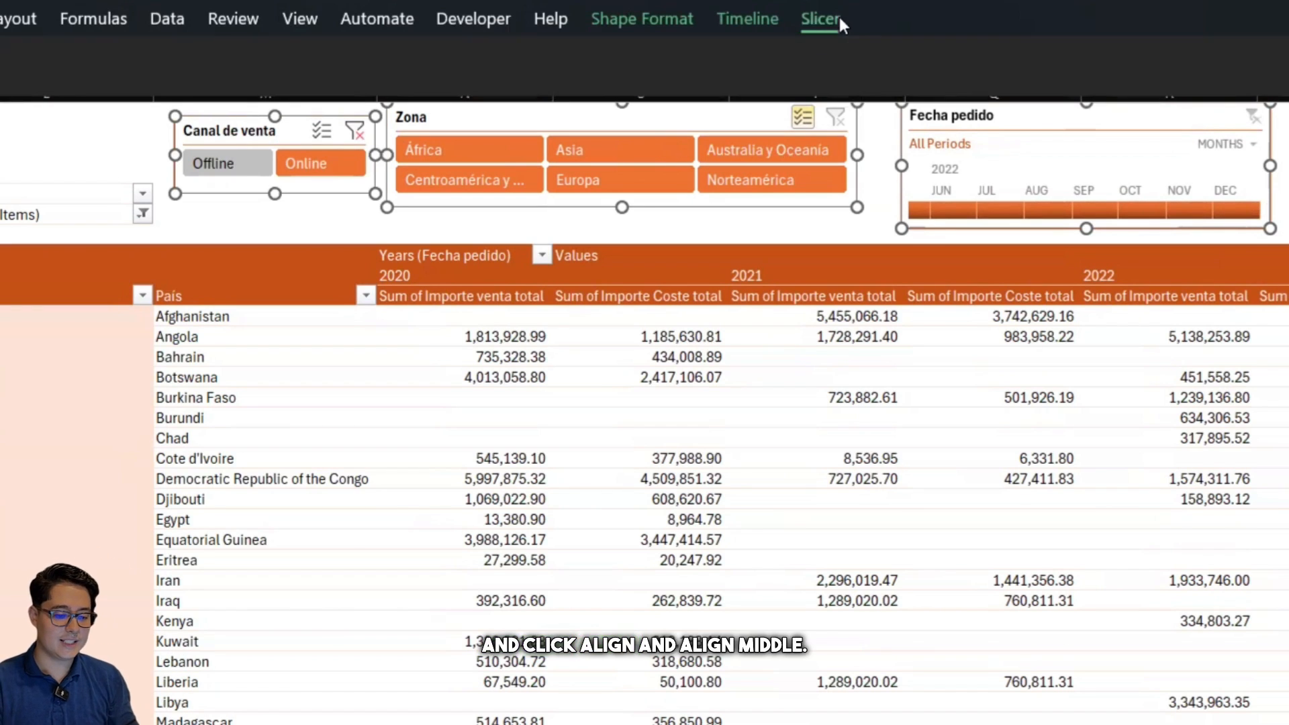
right_click(707, 120)
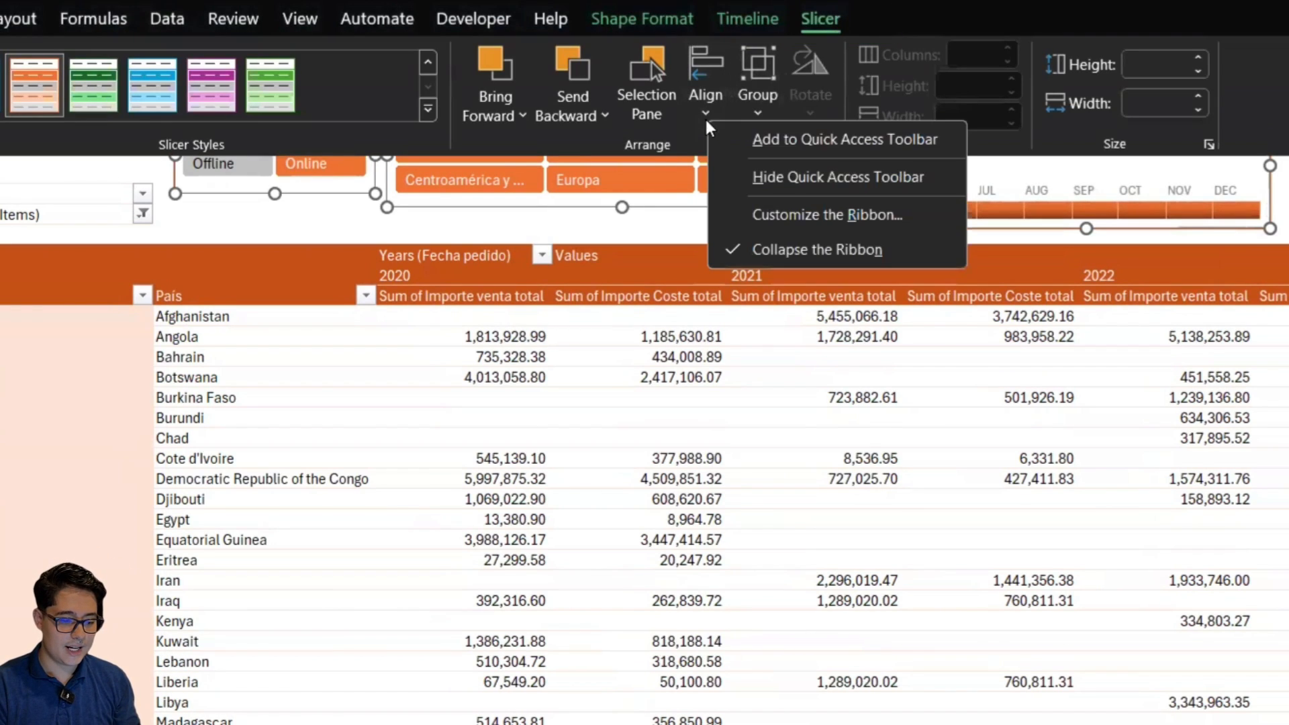
left_click(698, 71)
left_click(698, 71)
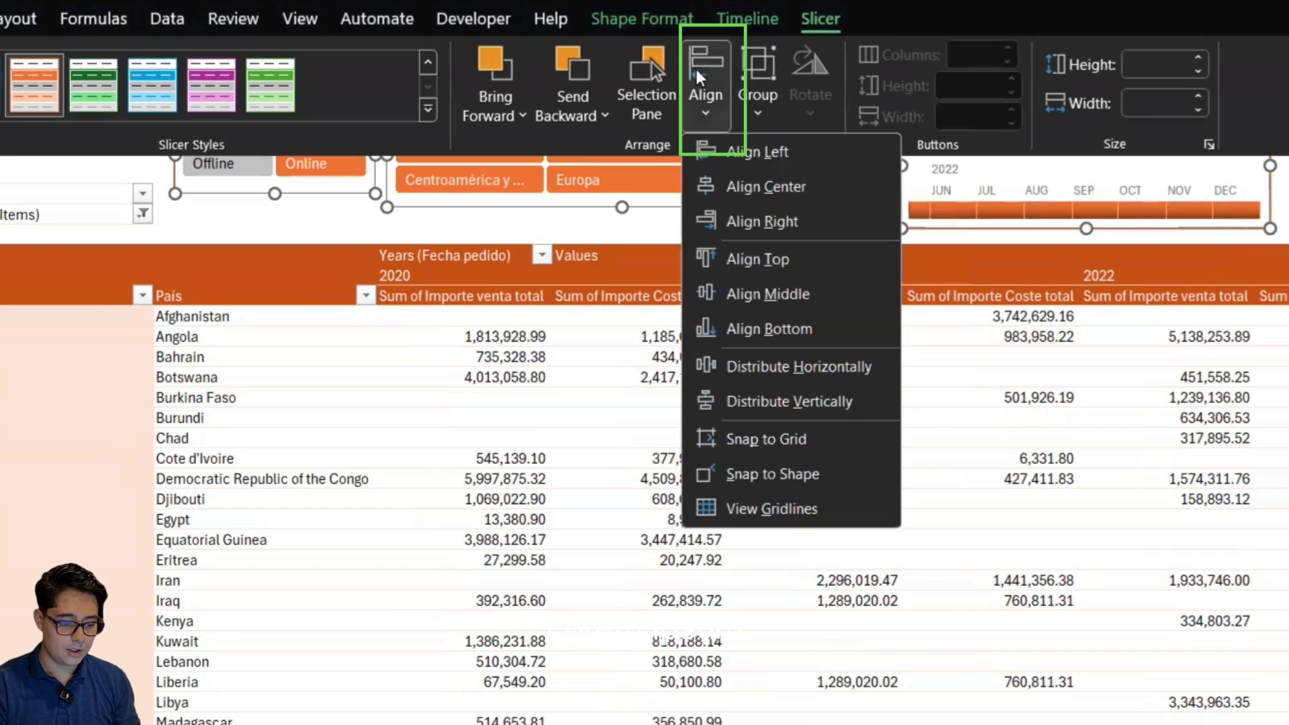
left_click(811, 295)
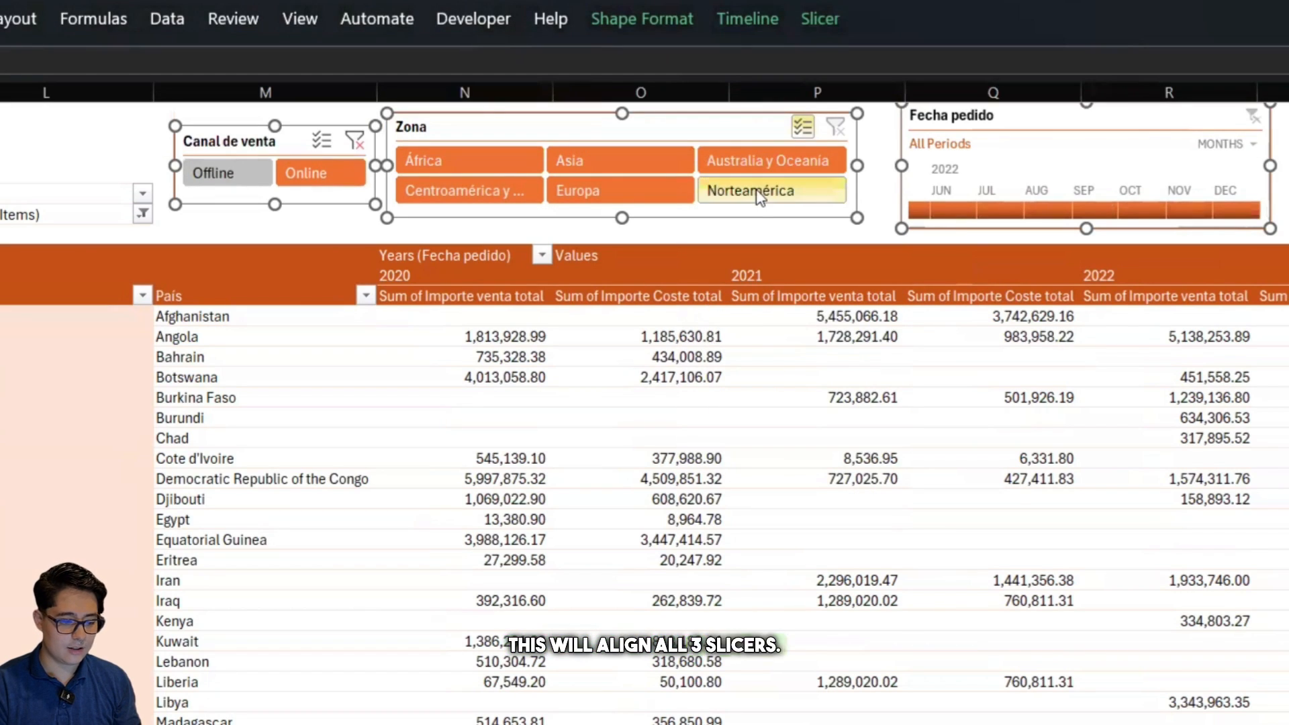
key("Escape")
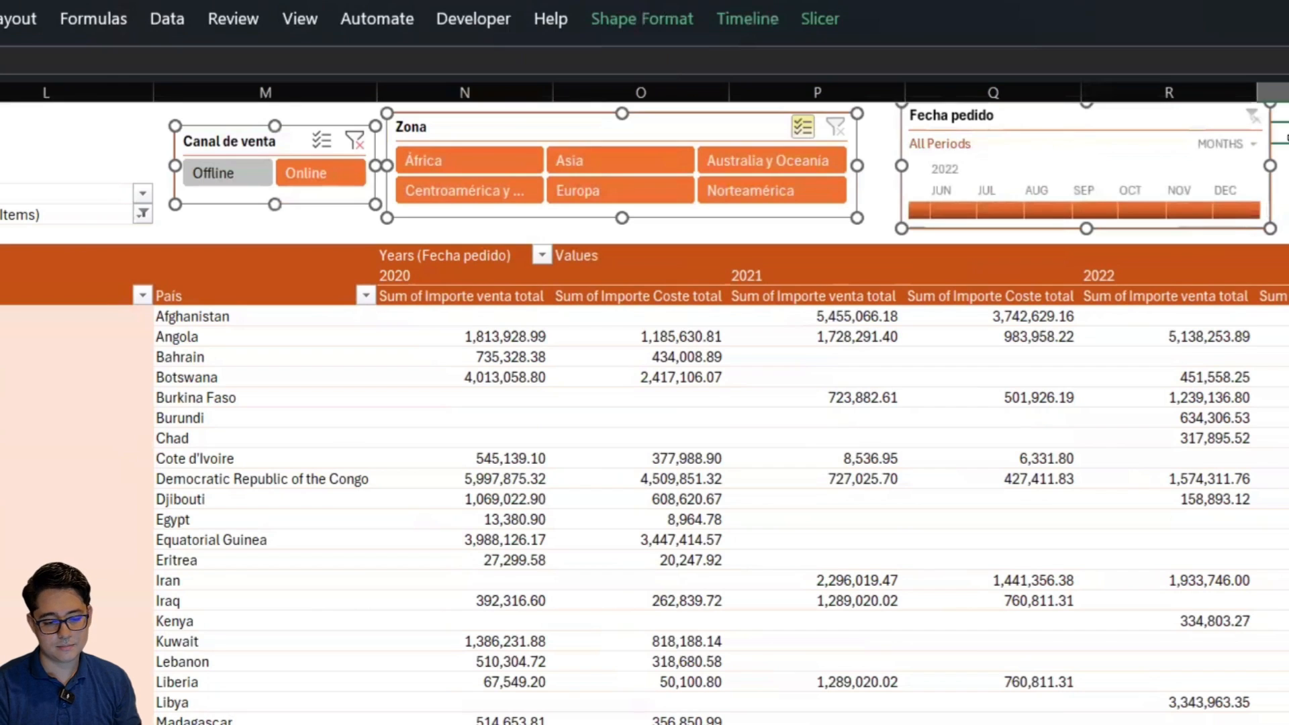
Move the Fecha pedido timeline above columns R and S, at the right edge of the pivot table
left_click(956, 115)
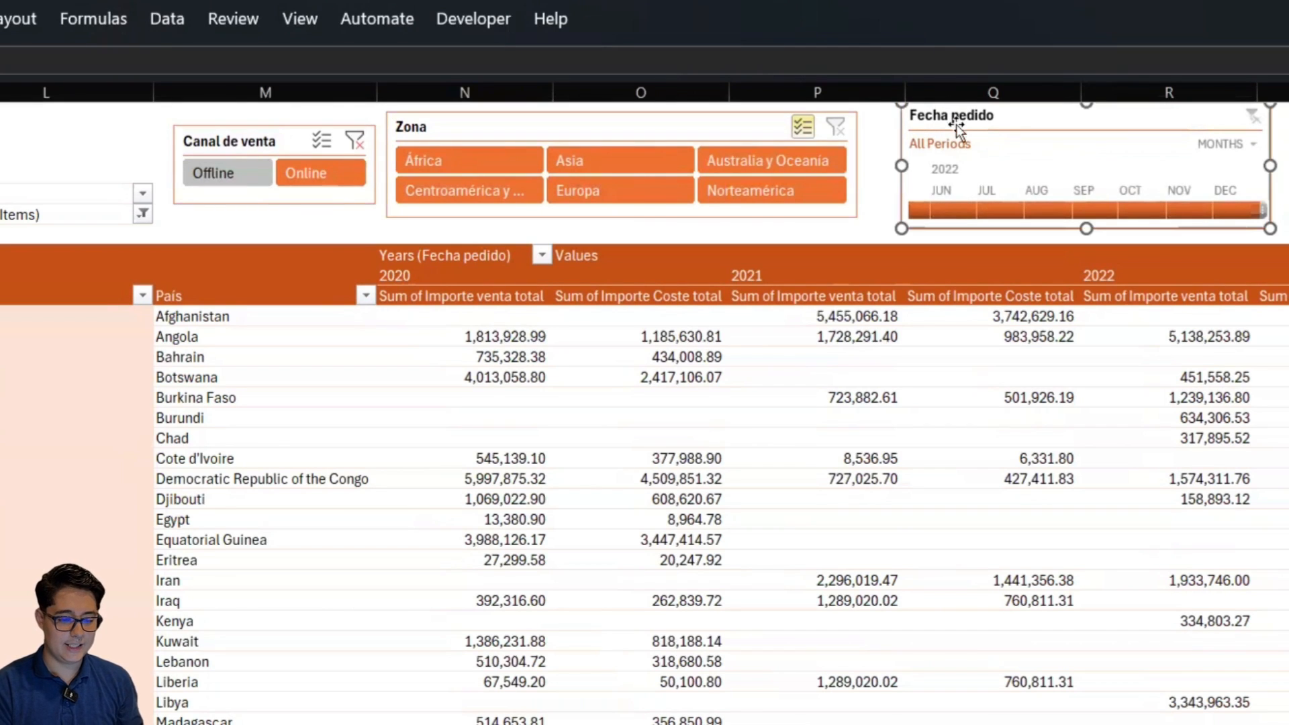
left_click_drag(961, 125, 1126, 121)
left_click_drag(938, 106, 938, 111)
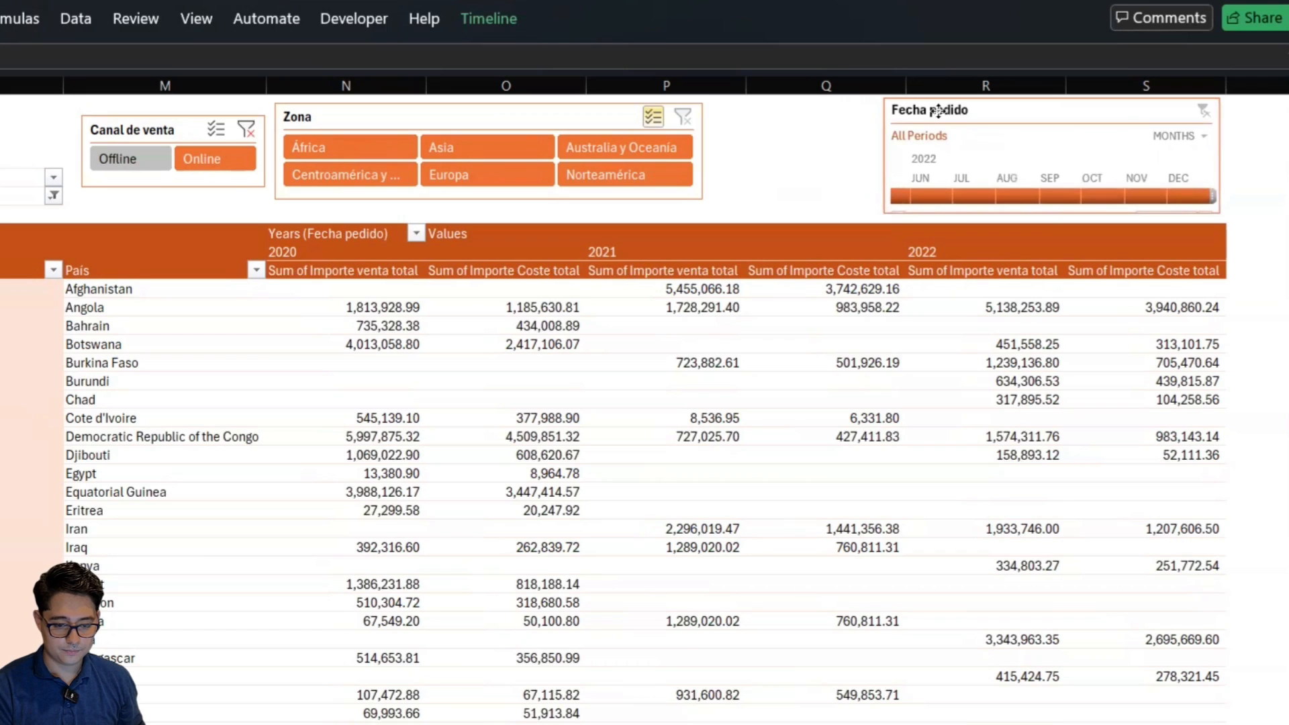
Move the Zona slicer above columns O to Q and the Canal de venta slicer above columns M and N
left_click(749, 161)
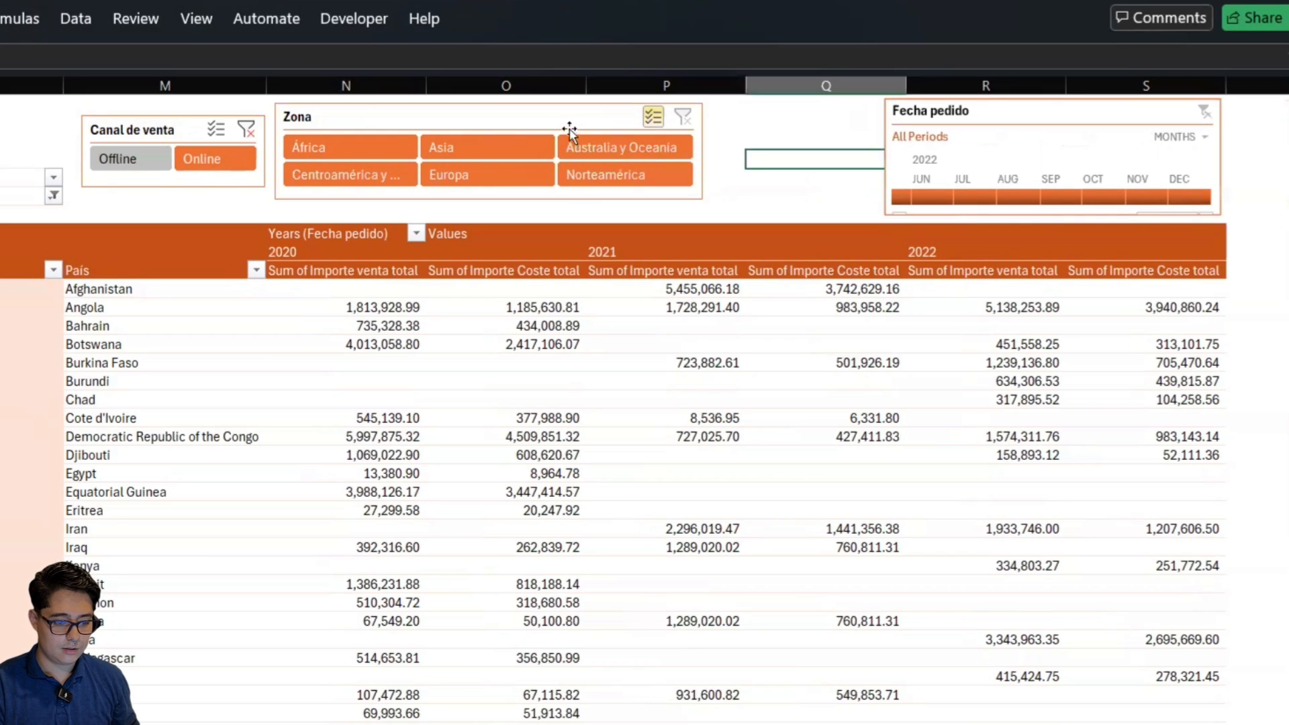
left_click_drag(570, 131, 717, 131)
left_click_drag(128, 143, 252, 146)
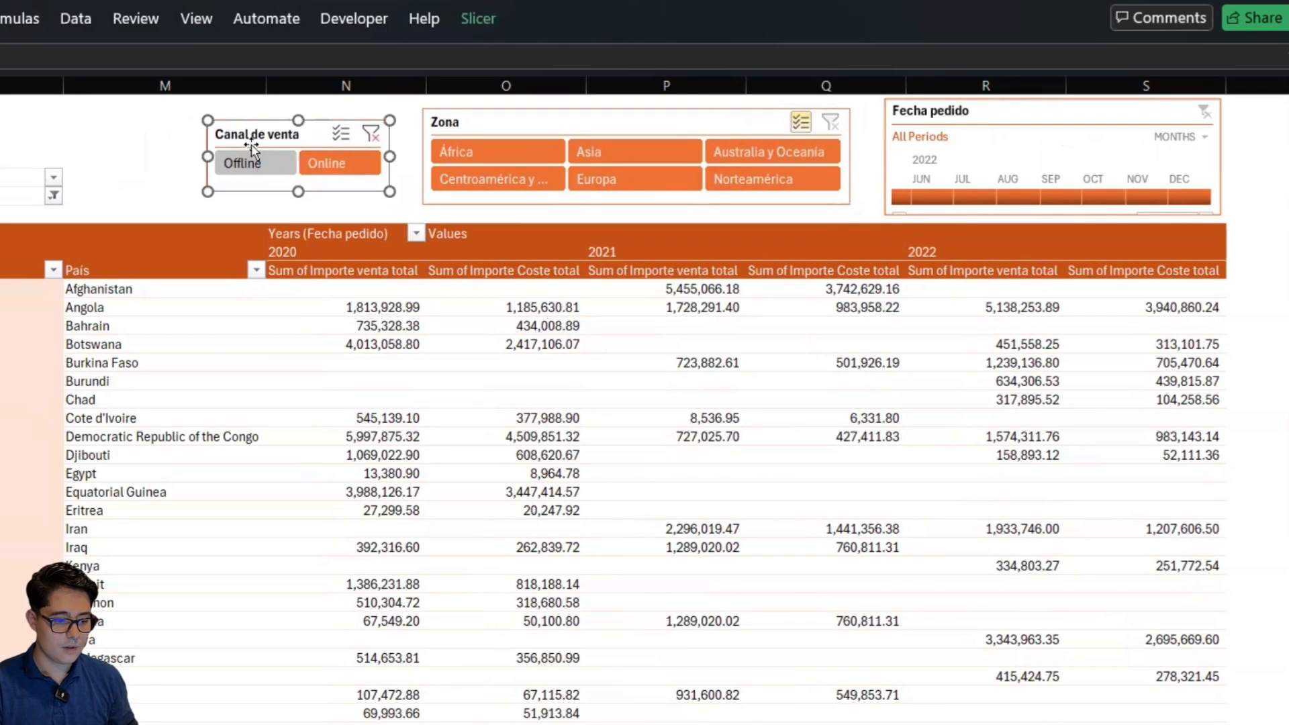
Select both slicers and the Fecha pedido timeline together and space them evenly with Distribute Horizontally
left_click(460, 115, "ctrl")
left_click(975, 102, "ctrl")
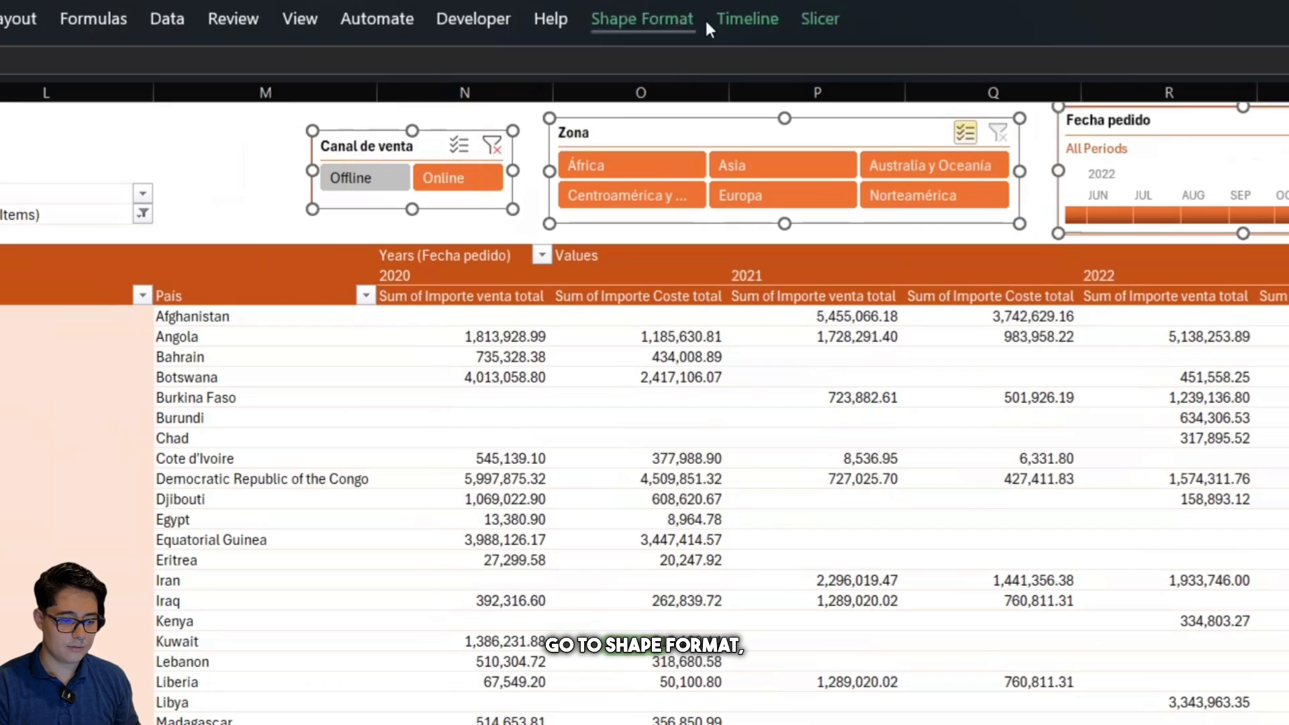
left_click(654, 23)
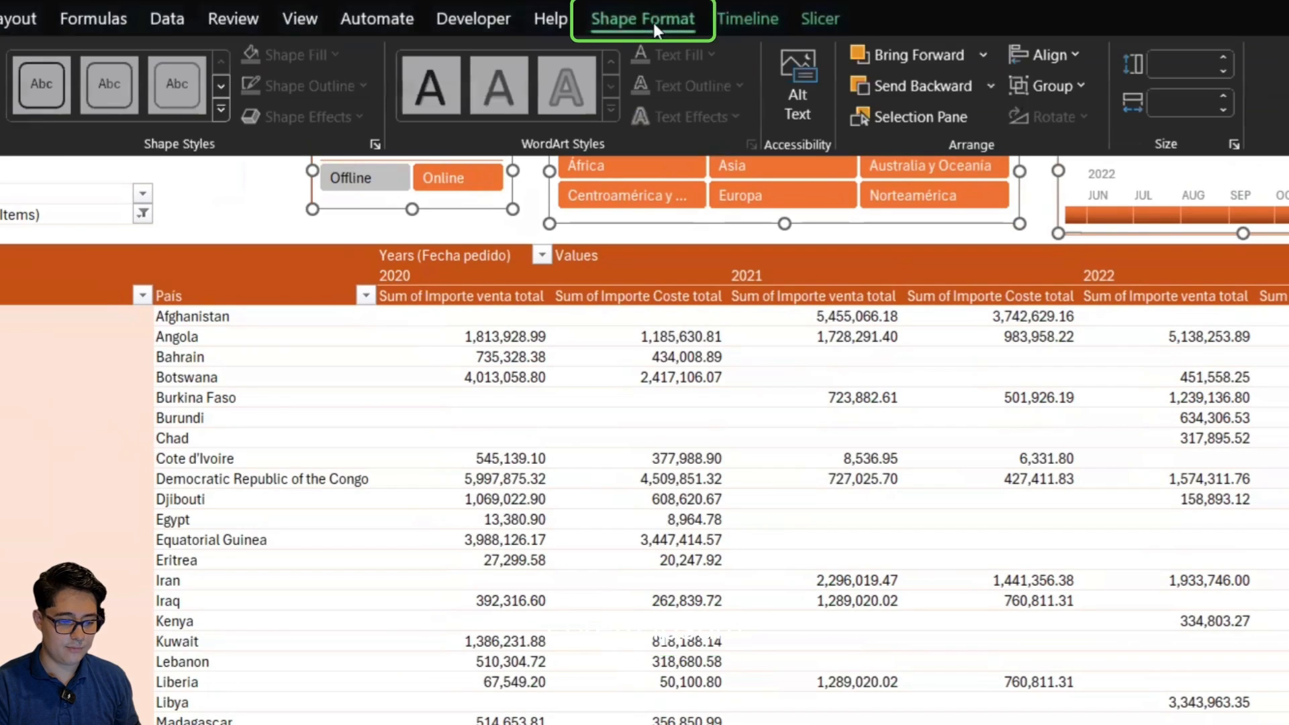
left_click(1058, 54)
left_click(1126, 234)
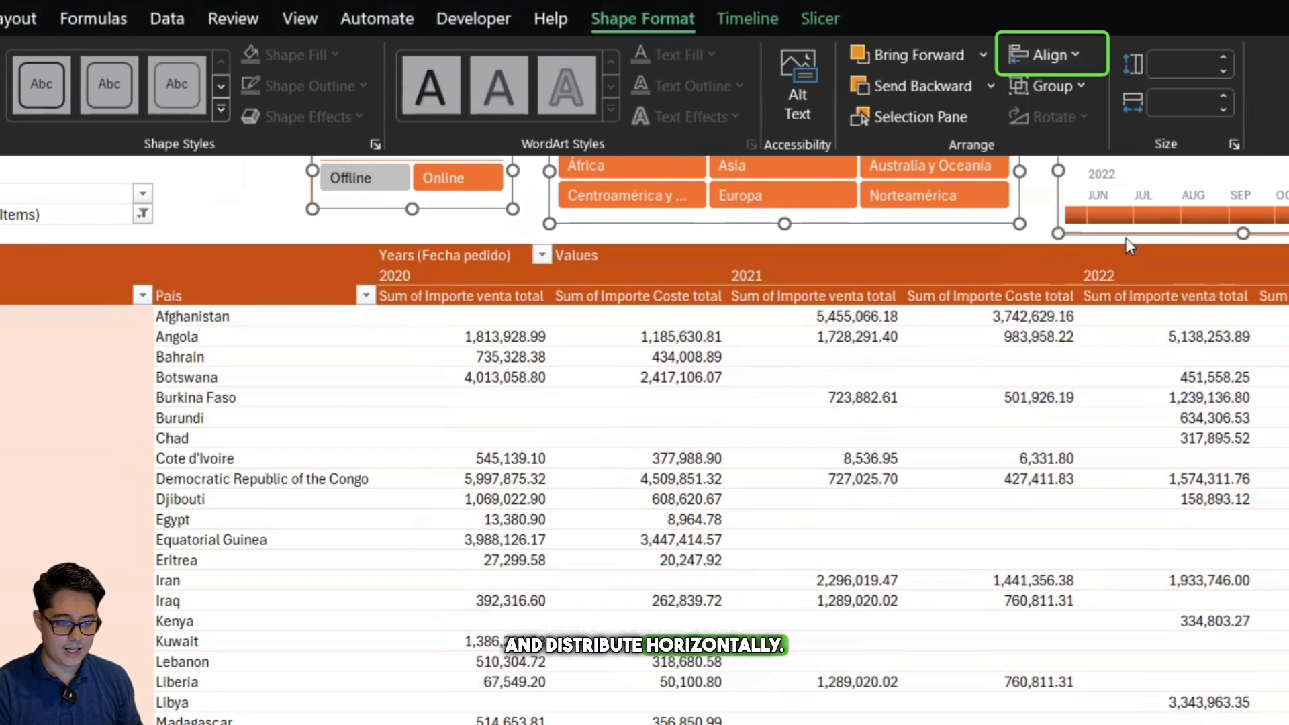
left_click(1071, 55)
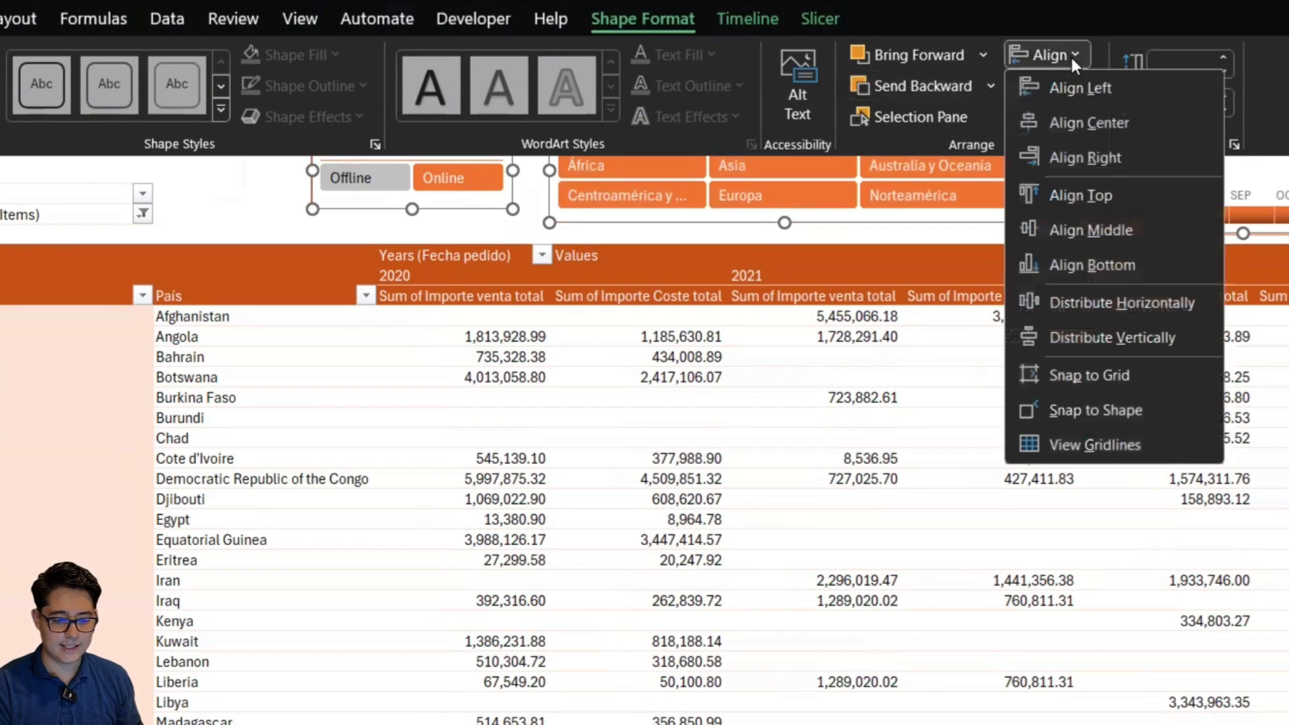
left_click(1111, 303)
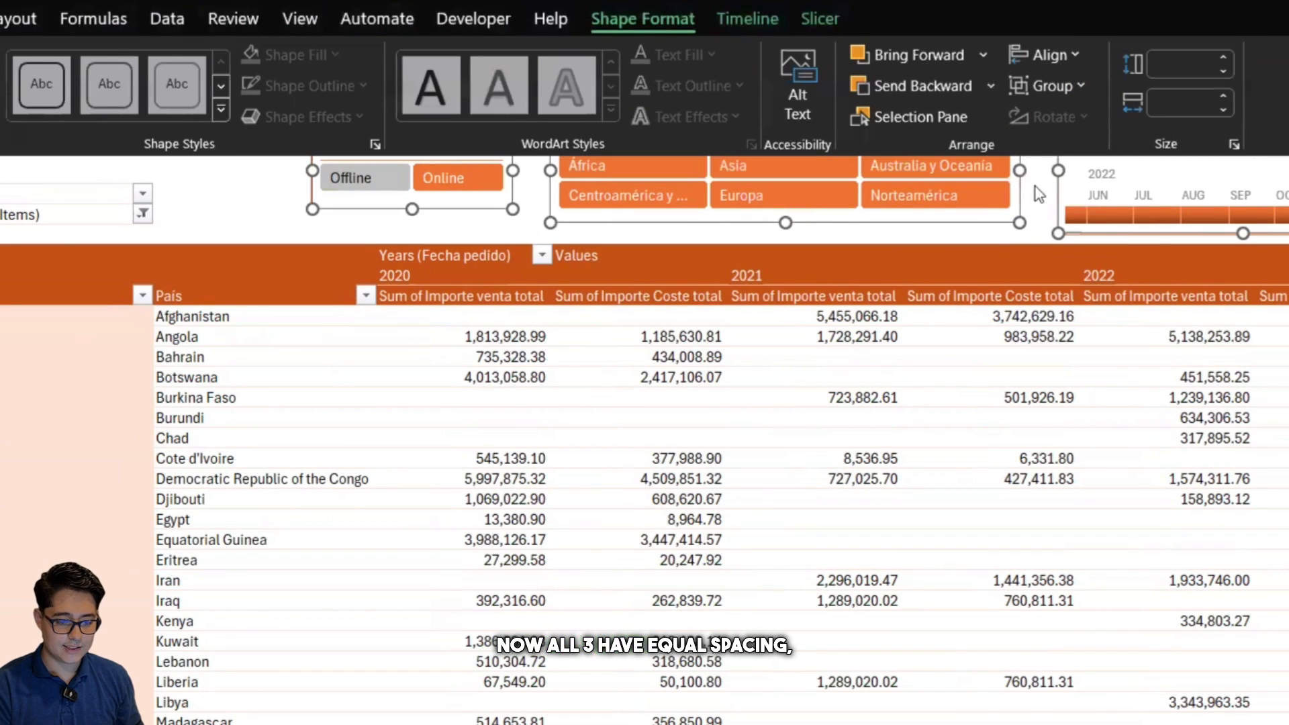
left_click(456, 258)
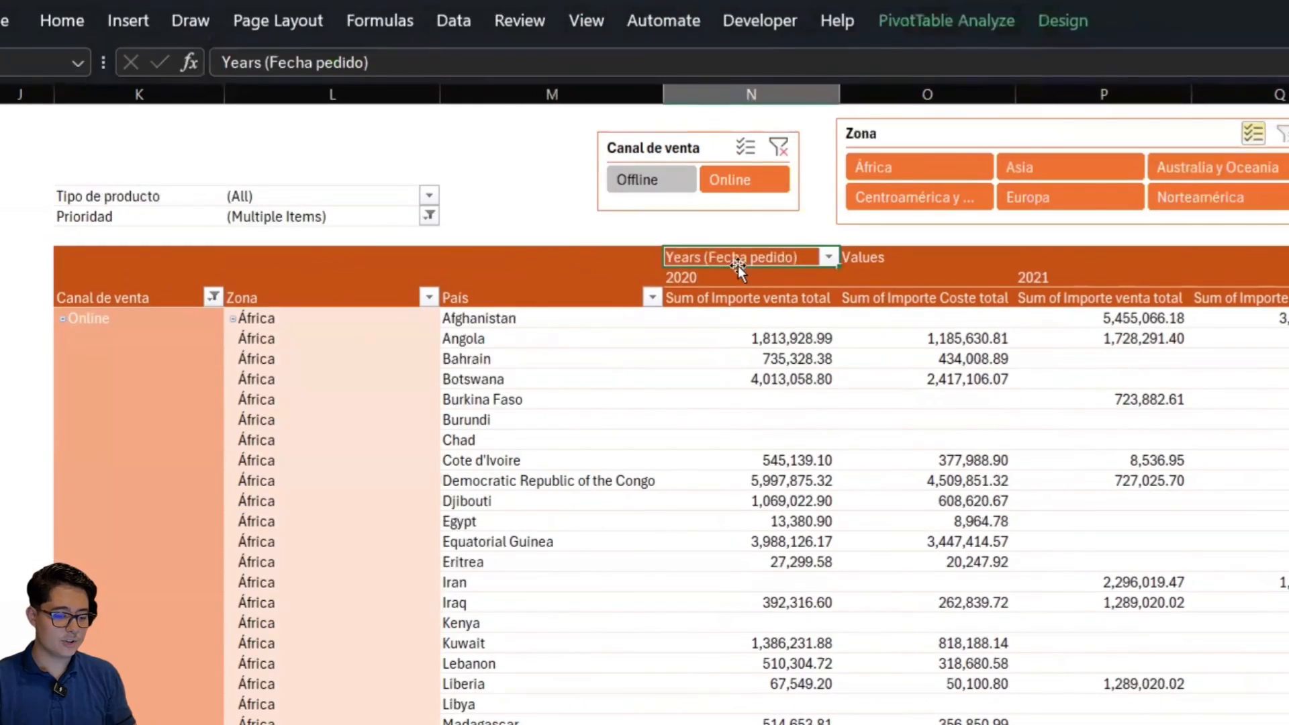
Copy the Years (Fecha pedido) header cell into column K, three rows above the Tipo de producto filter
key("ctrl+c")
key("Left")
key("Left")
key("Left")
key("Left")
key("Left")
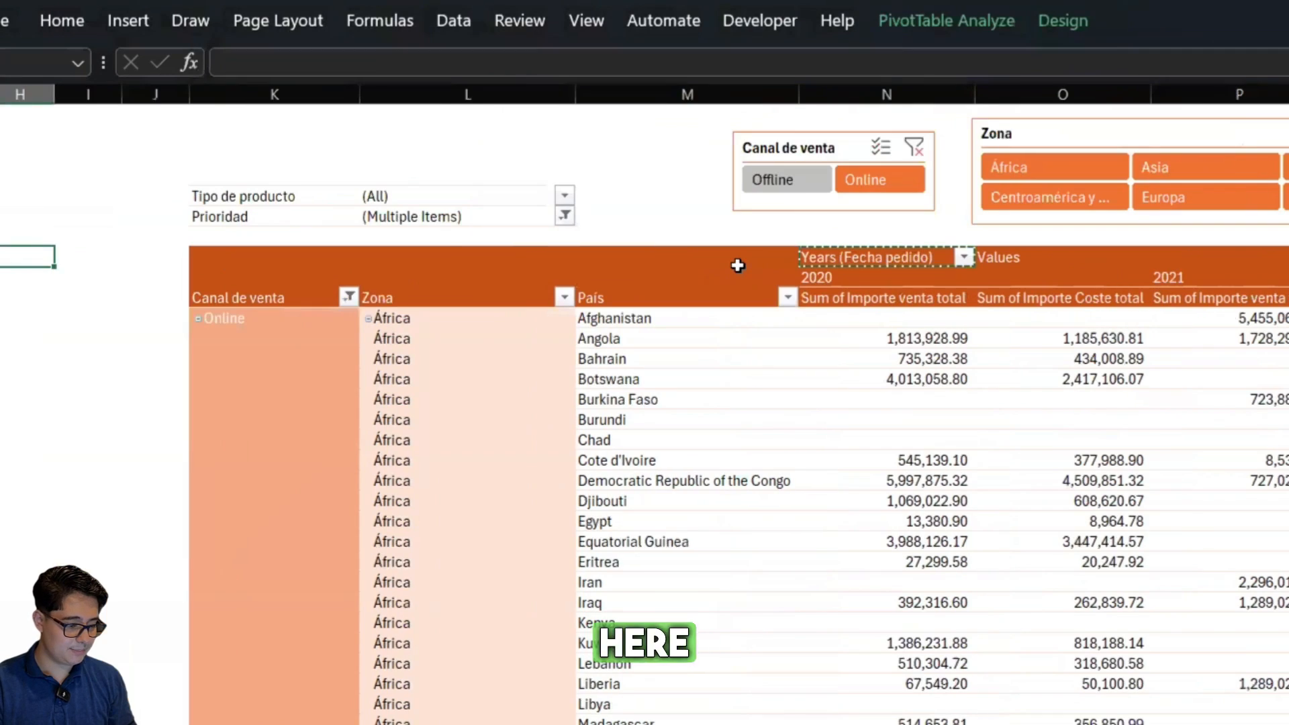
key("Up")
key("Up")
key("Up")
key("Right")
key("Up")
key("Up")
key("Right")
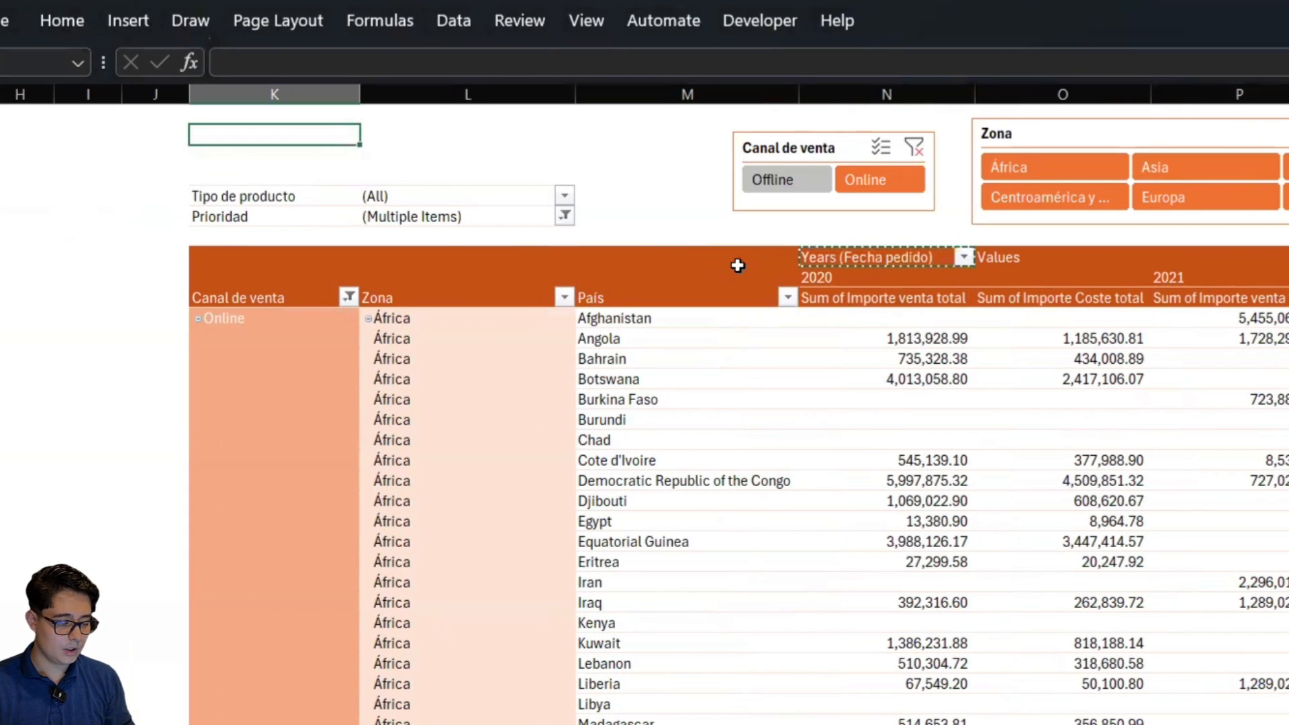
key("Up")
key("ctrl+v")
Merge and center the copied header cell across columns K and L and replace its text with "Informe de ventas"
key("shift+Right")
key("shift+Right")
key("shift+Left")
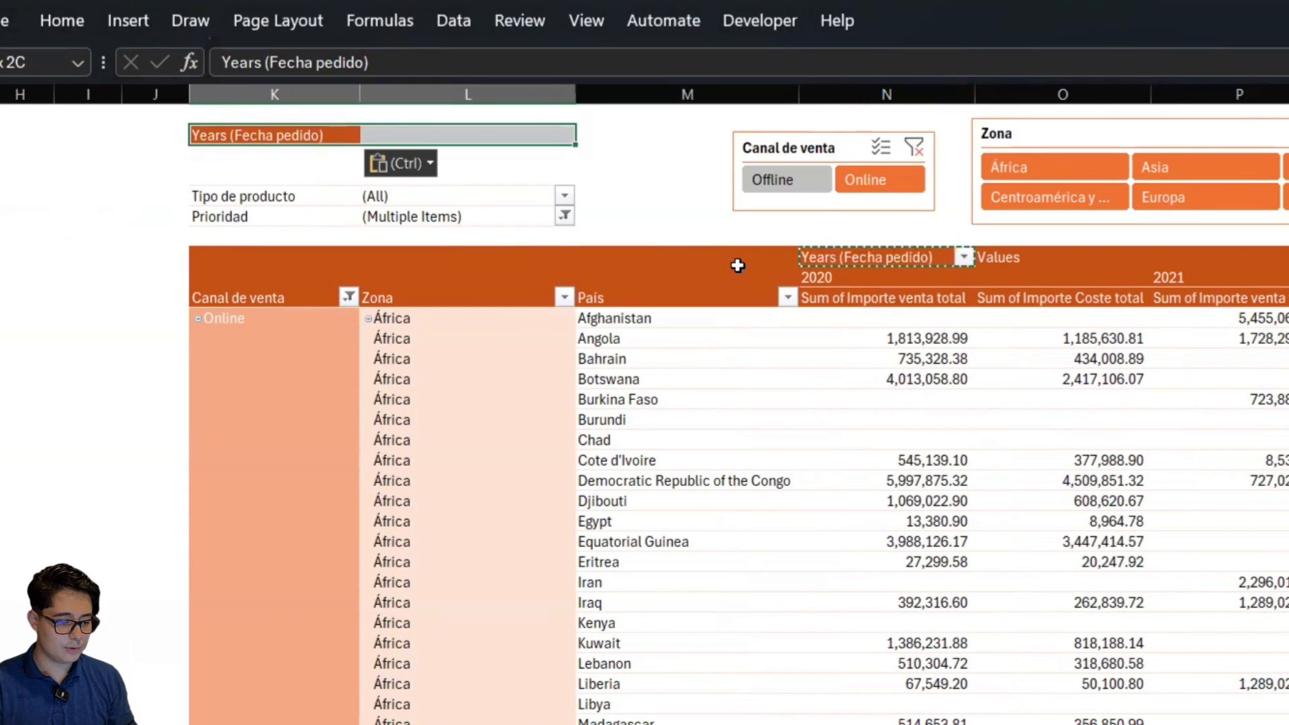
key("alt+h")
key("m")
key("c")
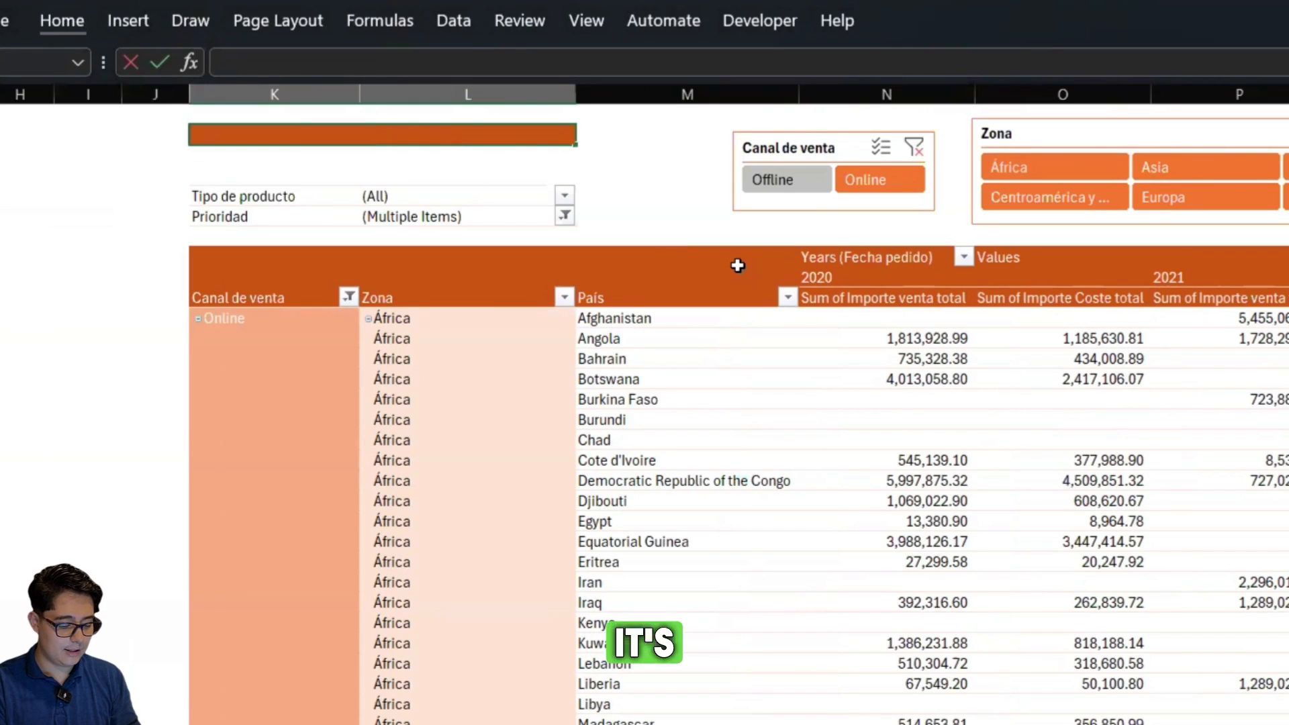
type("Informe de ventas")
key("Return")
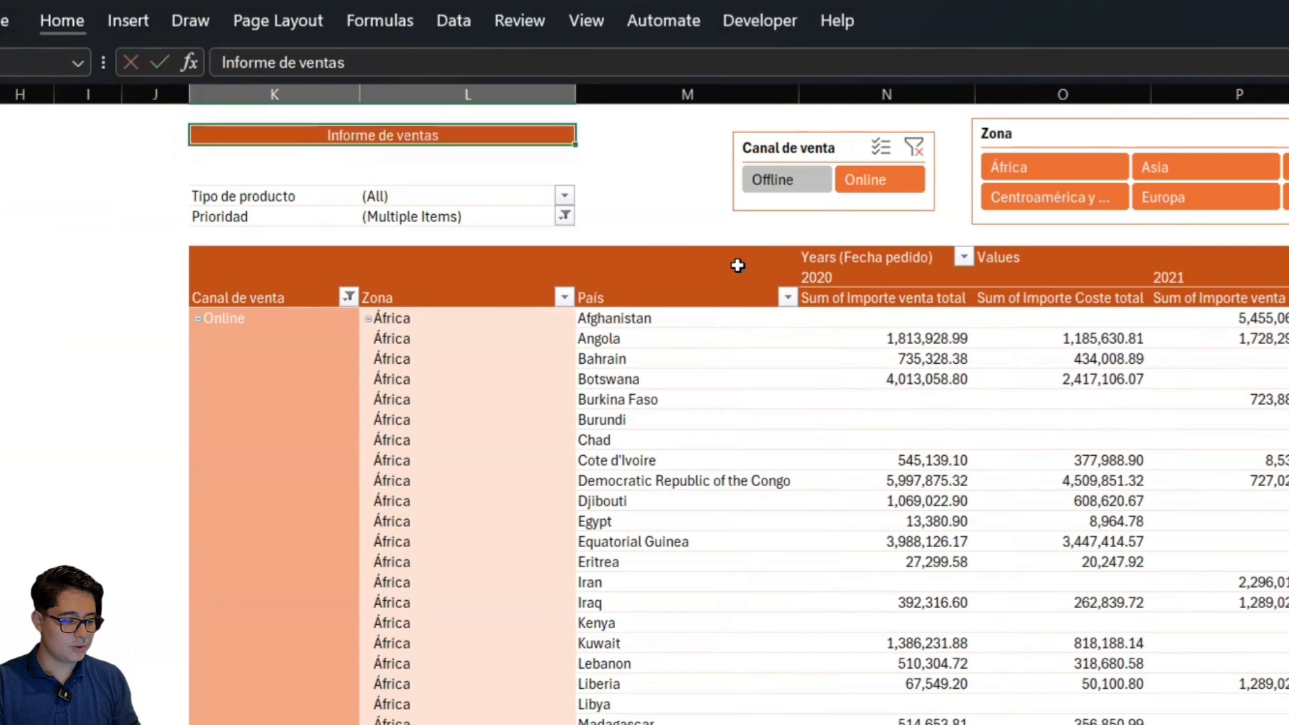
Enlarge the font of the Informe de ventas title by four size increments
left_click(59, 19)
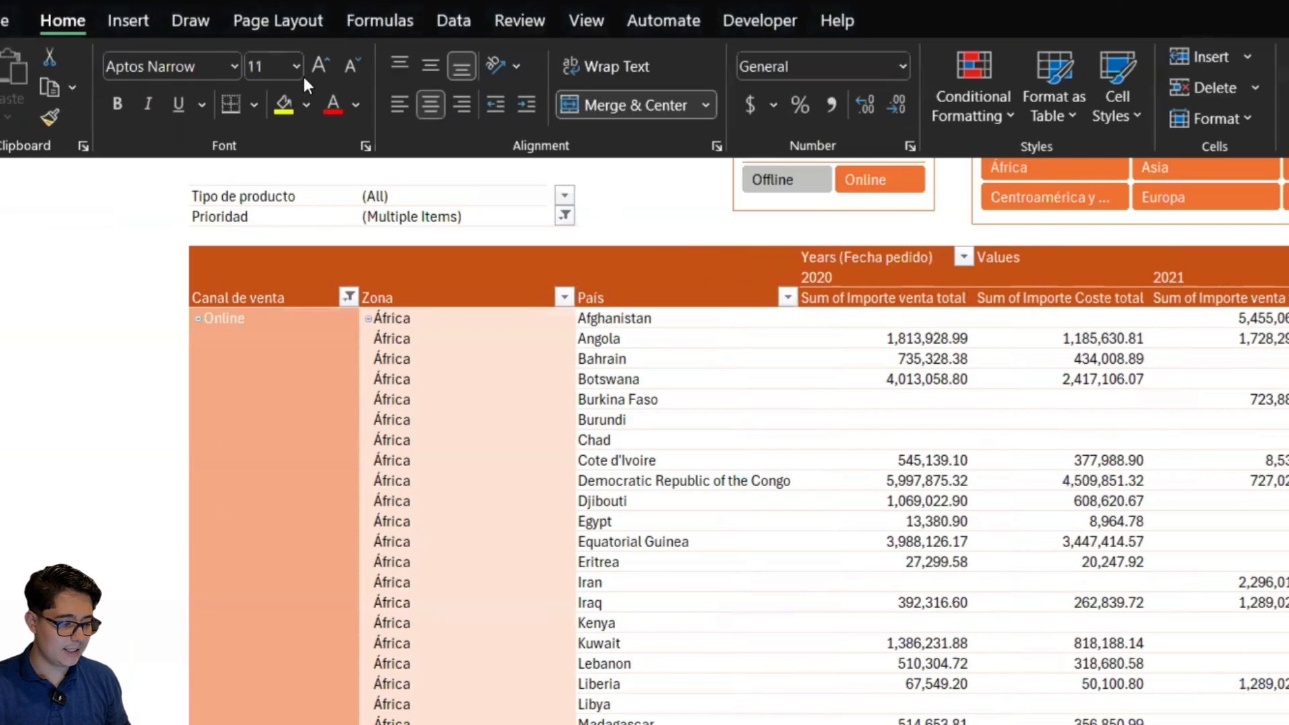
left_click(310, 67)
left_click(311, 67)
left_click(310, 68)
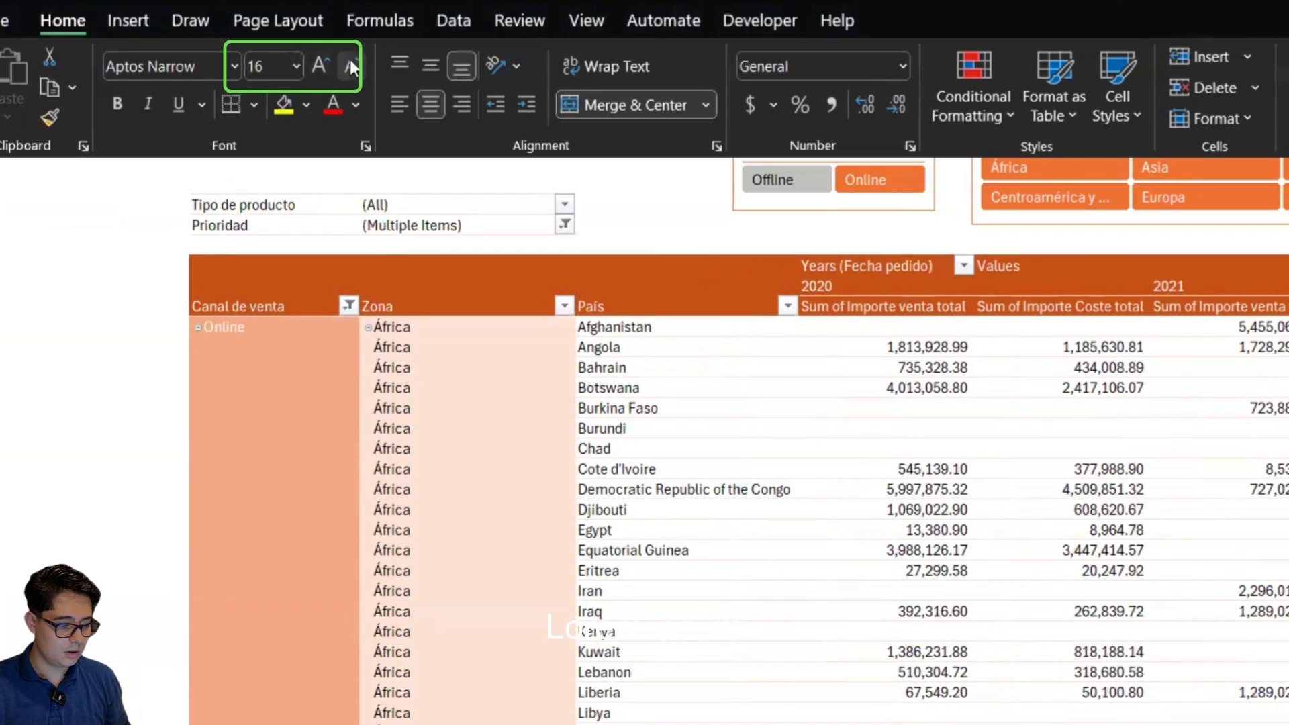
left_click(324, 58)
left_click(127, 212)
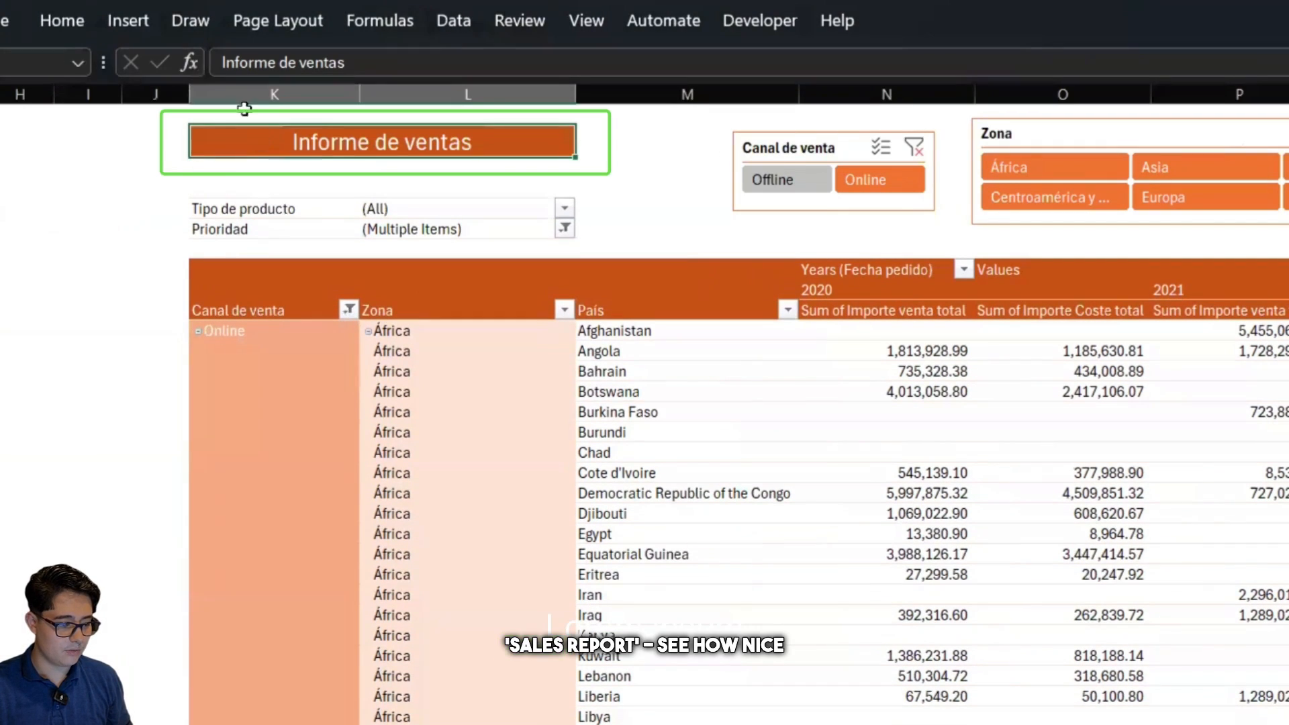
Delete the empty columns A to J before the report so that it starts in column A
left_click(138, 134)
key("Left")
key("Left")
key("Left")
key("Left")
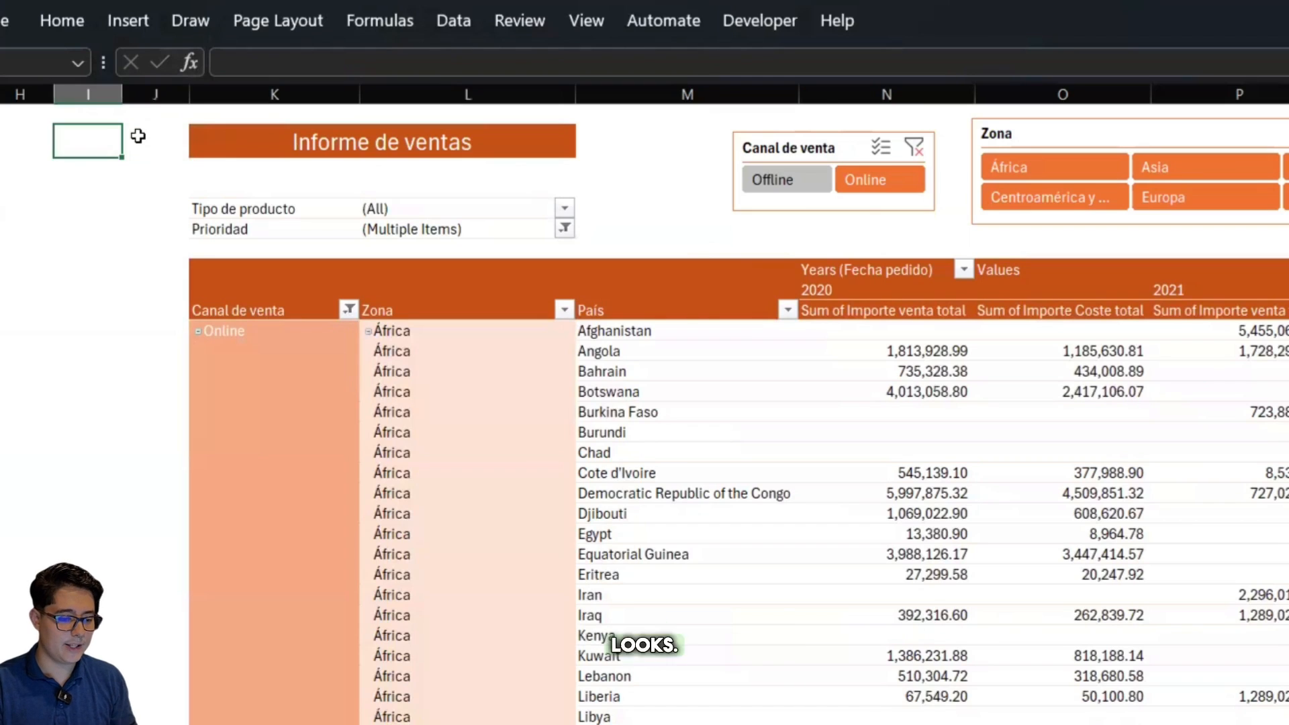
key("Left")
key("Left")
key("Left")
key("Left")
key("Left")
key("ctrl+Right")
key("Left")
key("ctrl+space")
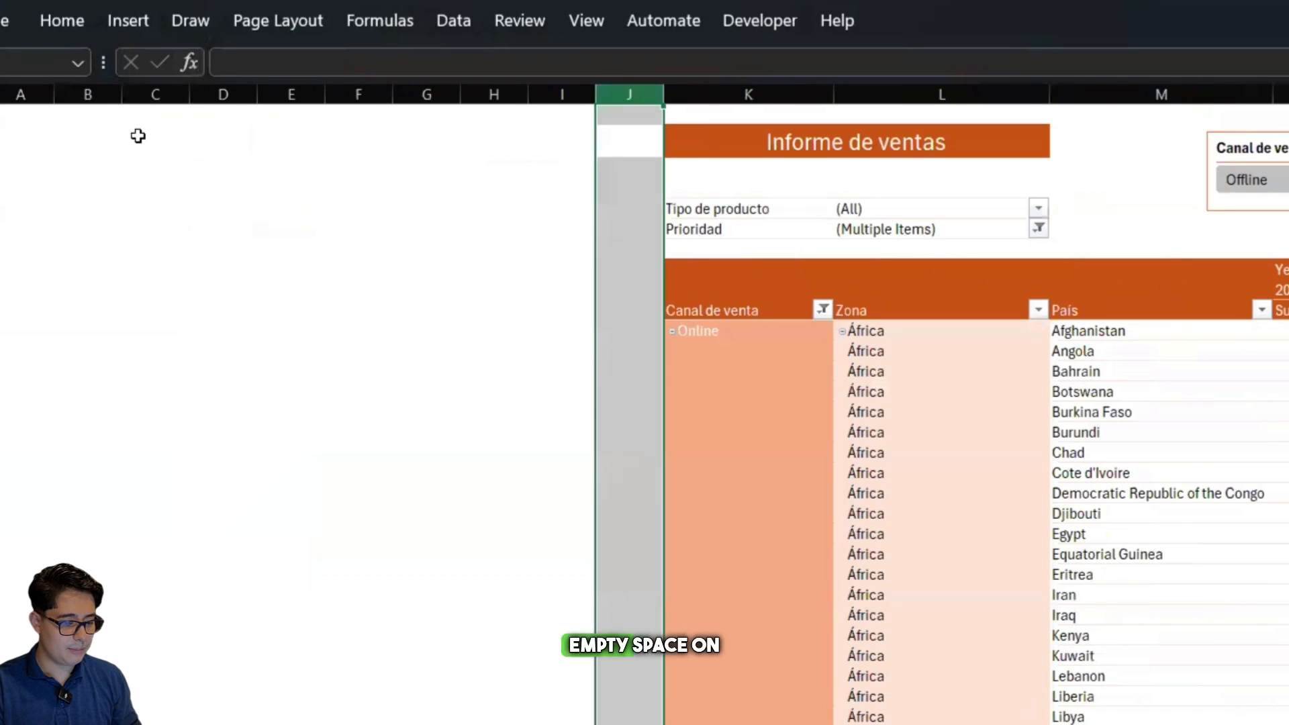
key("ctrl+shift+Left")
key("ctrl+minus")
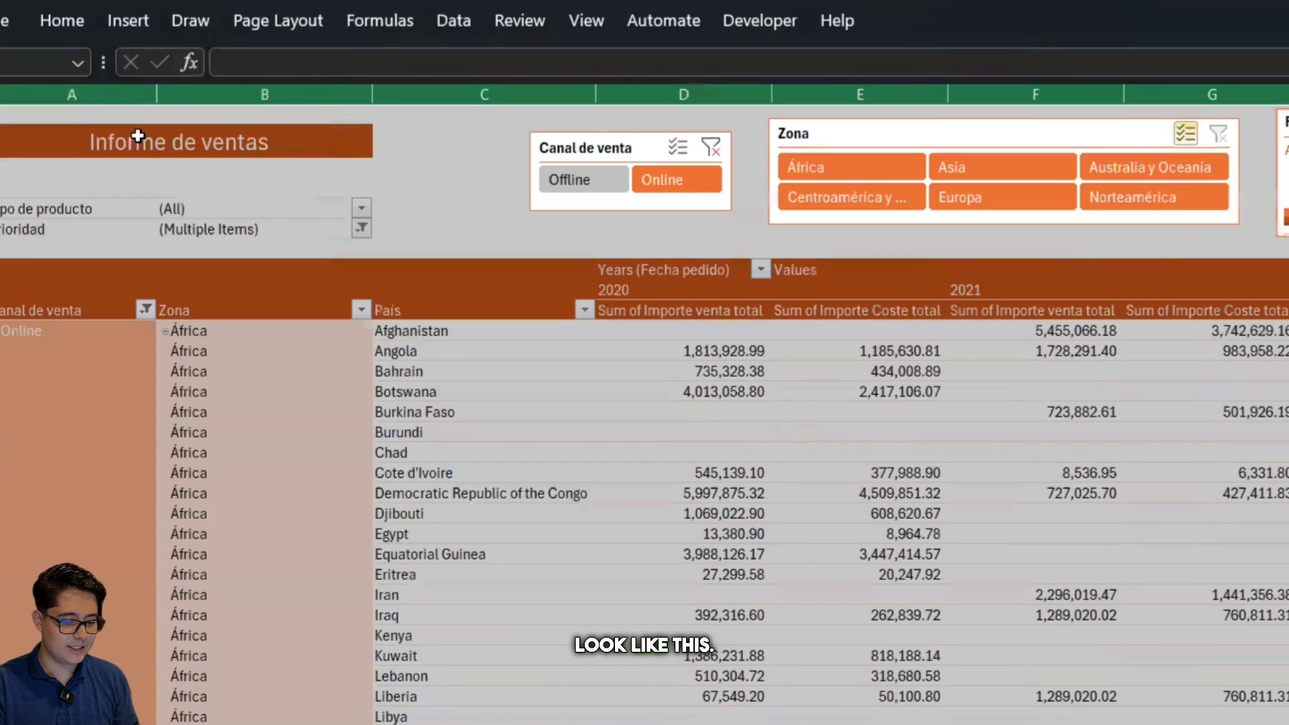
left_click(496, 173)
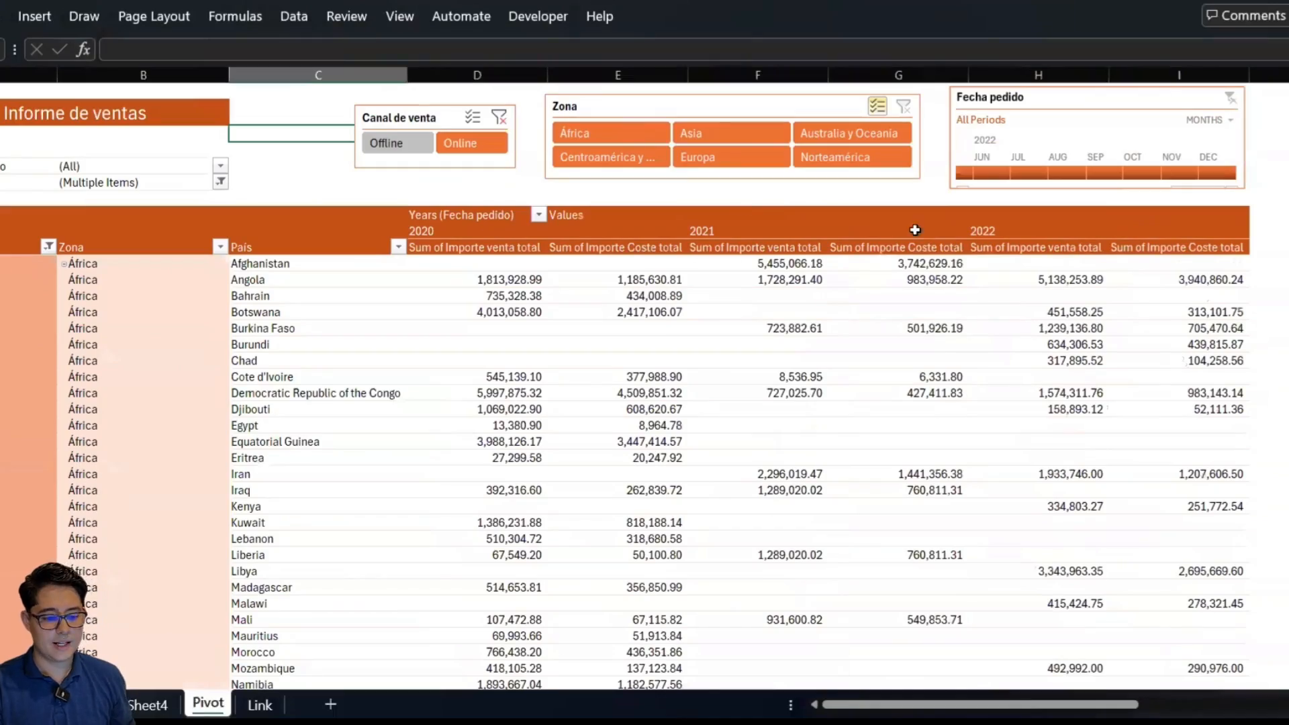